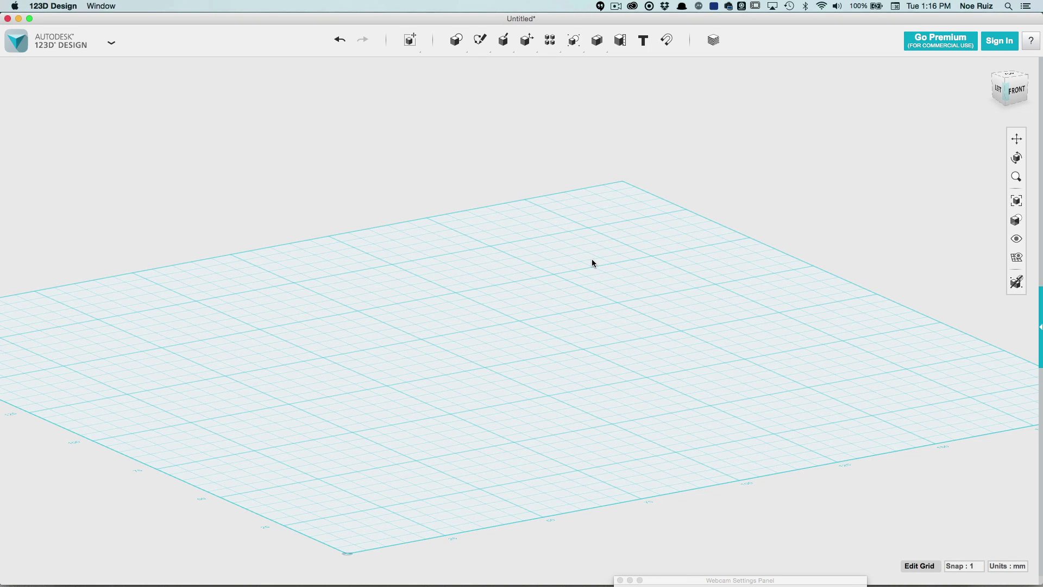
Switch to the browser and play the Instagram video of the robotic hand being modelled
key("super+Tab")
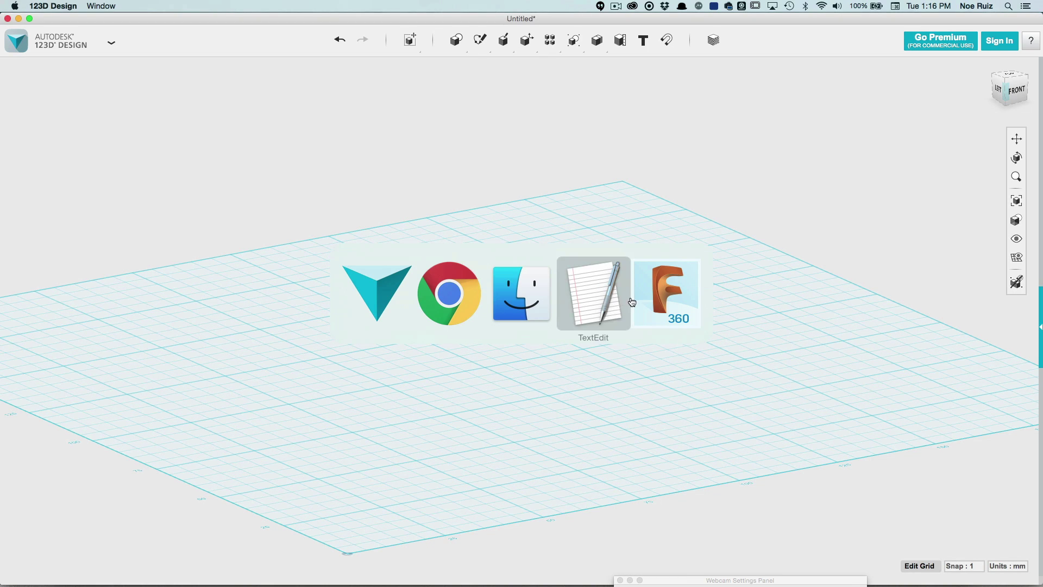
left_click(656, 295)
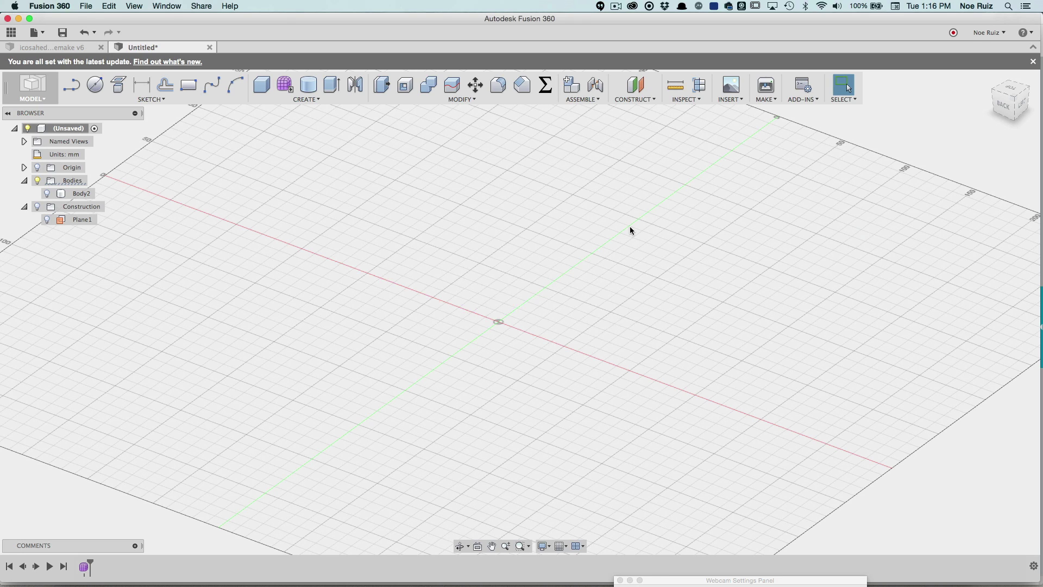
key("super+Tab")
key("super+Tab")
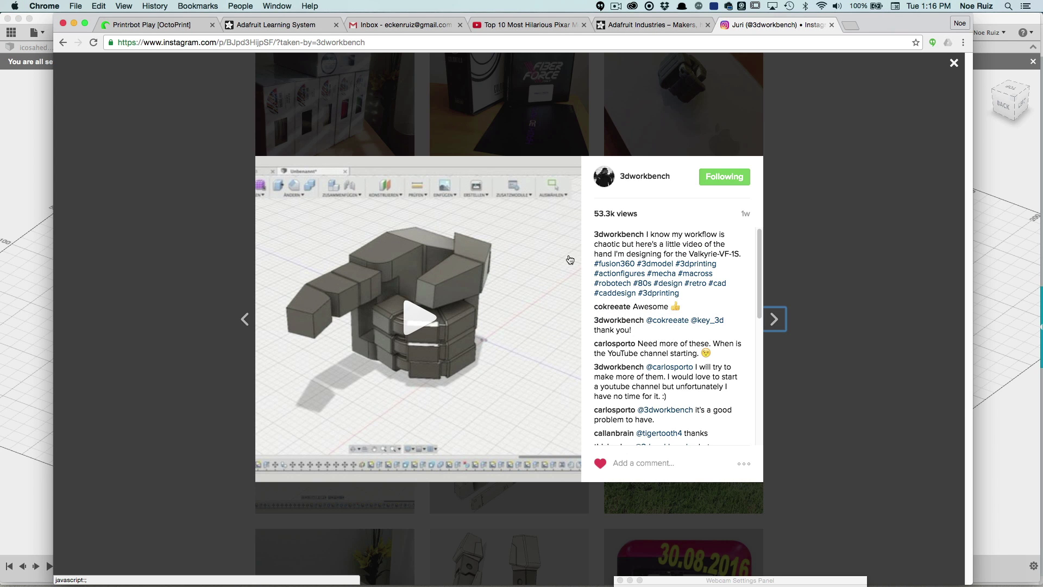
left_click(420, 325)
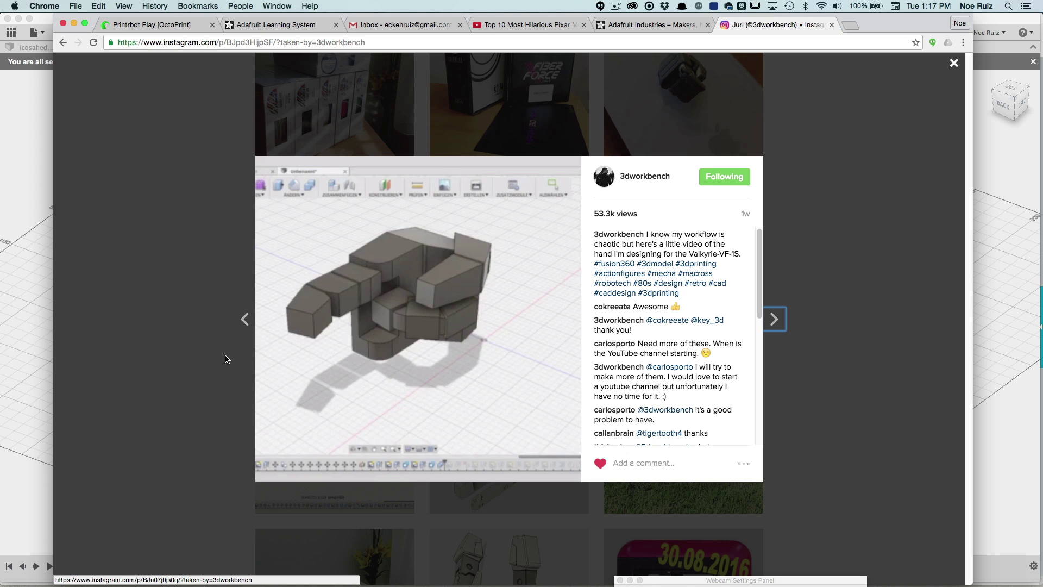
Switch to 123D Design and place a 20 x 20 x 20 mm box primitive on the grid
key("super+Tab")
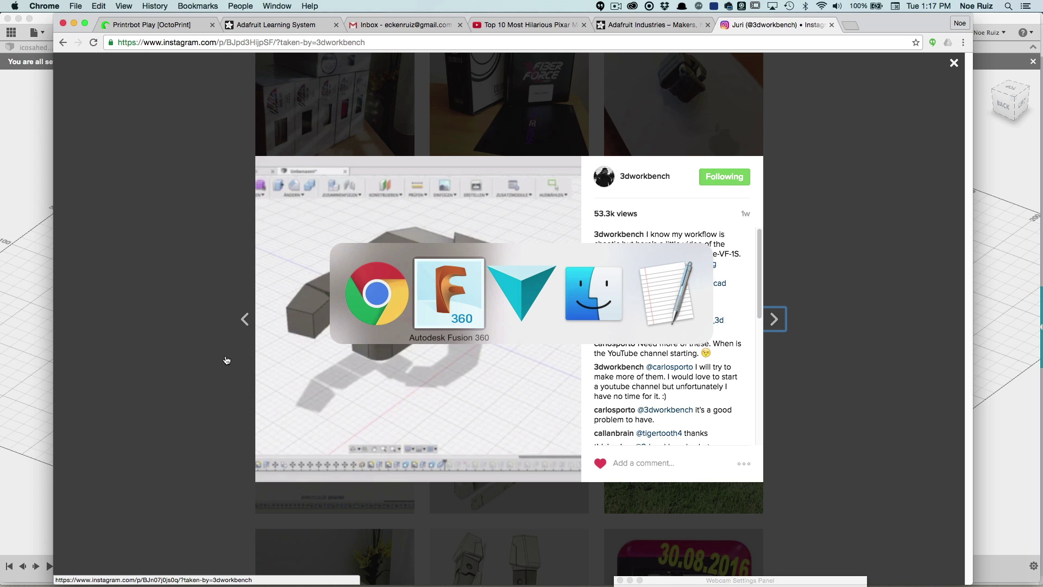
key("super+Tab")
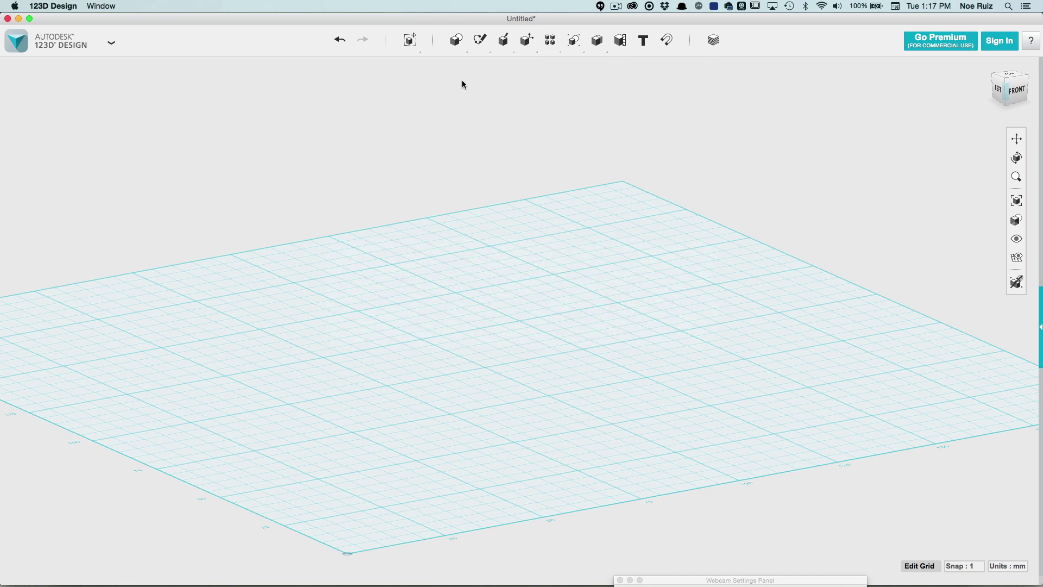
mouse_move(457, 42)
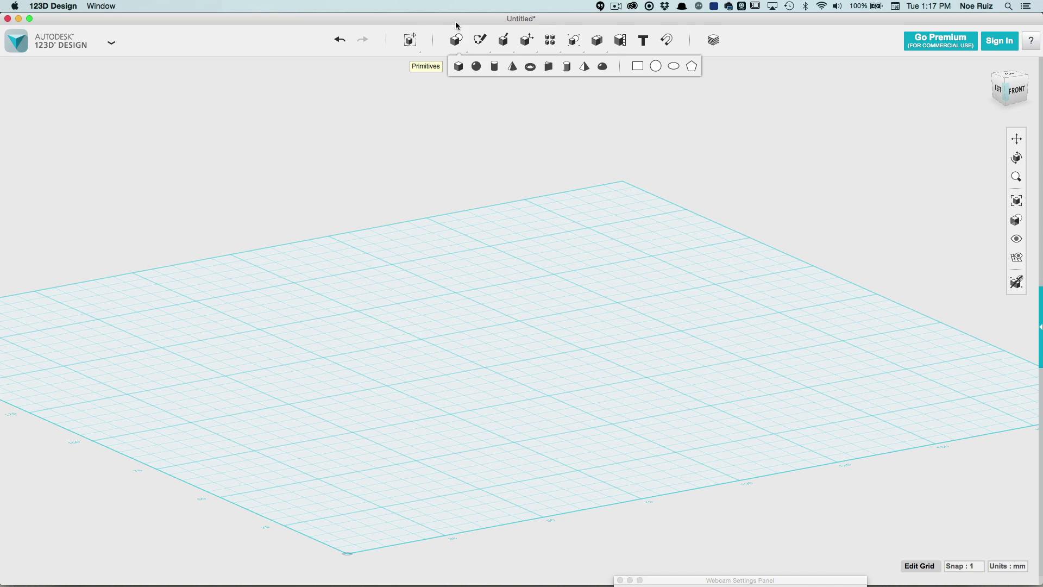
left_click(459, 67)
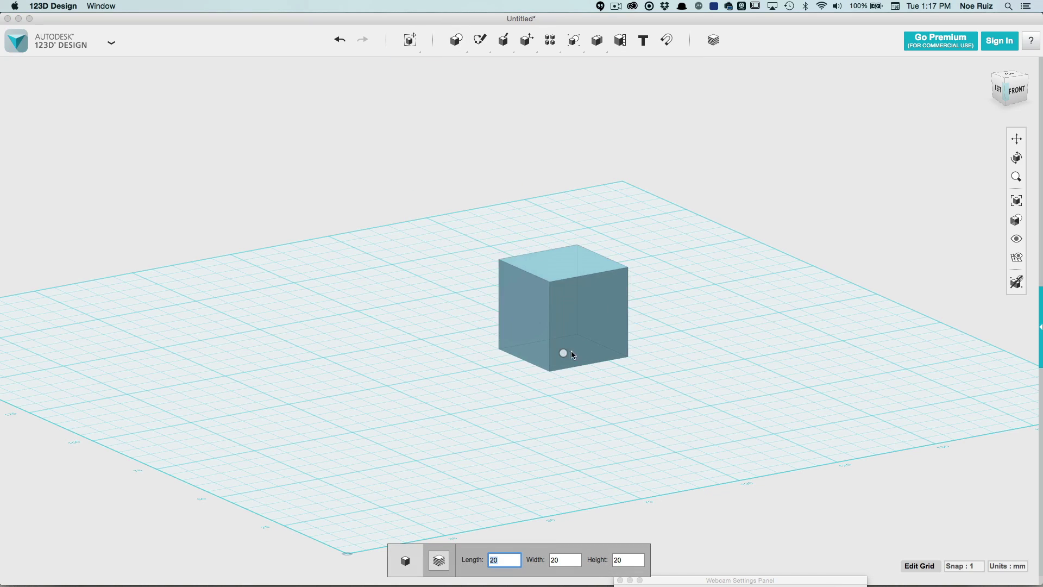
left_click(580, 354)
right_click_drag(580, 354, 563, 294)
middle_click_drag(564, 293, 592, 266)
scroll(447, 216, "up", 4)
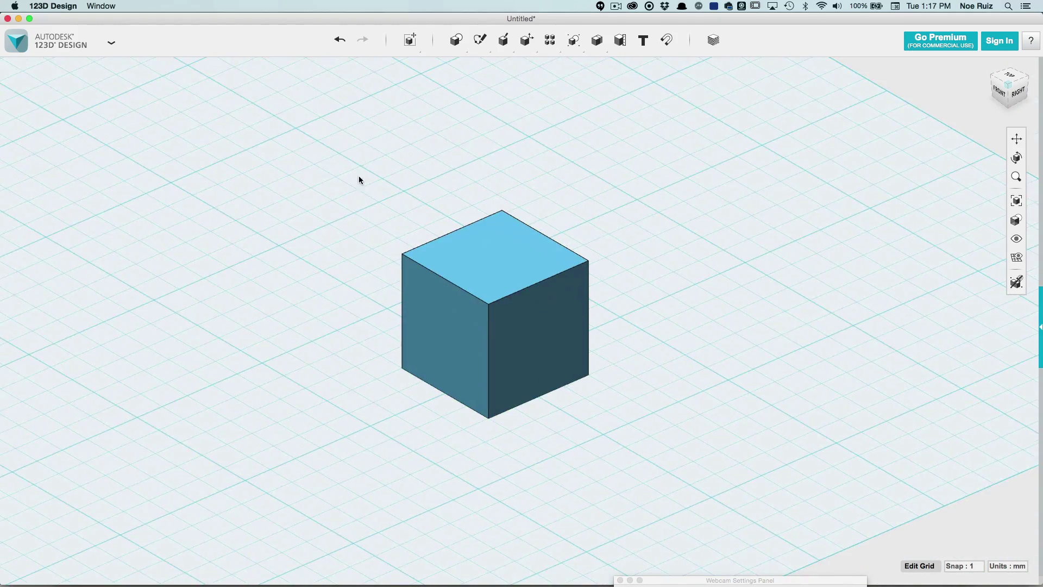
Tweak the box's top front edge, moving it 5 mm inward and lowering it
scroll(443, 283, "up", 3)
left_click(462, 281)
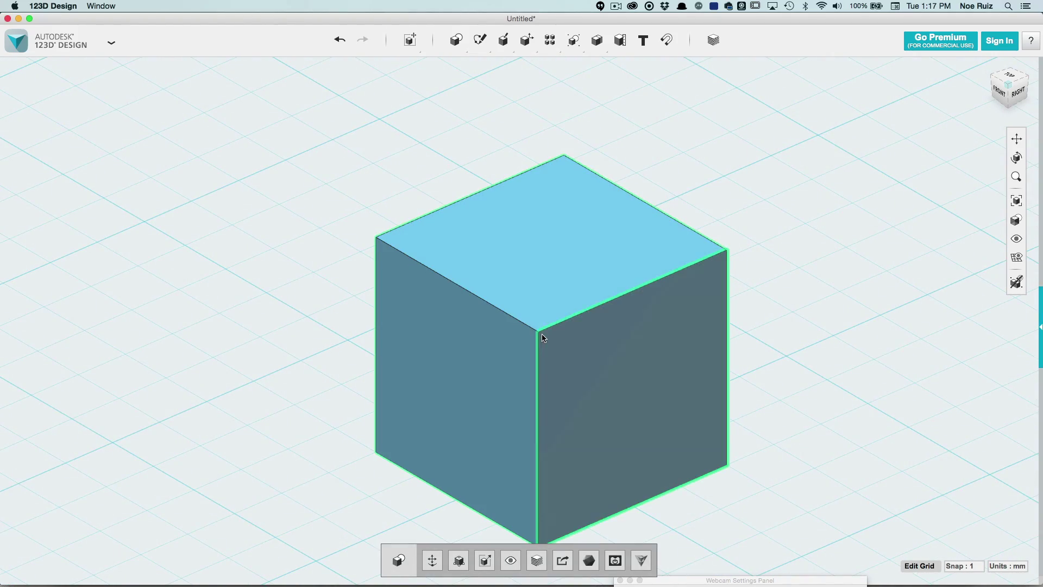
left_click(518, 322)
scroll(408, 252, "down", 3)
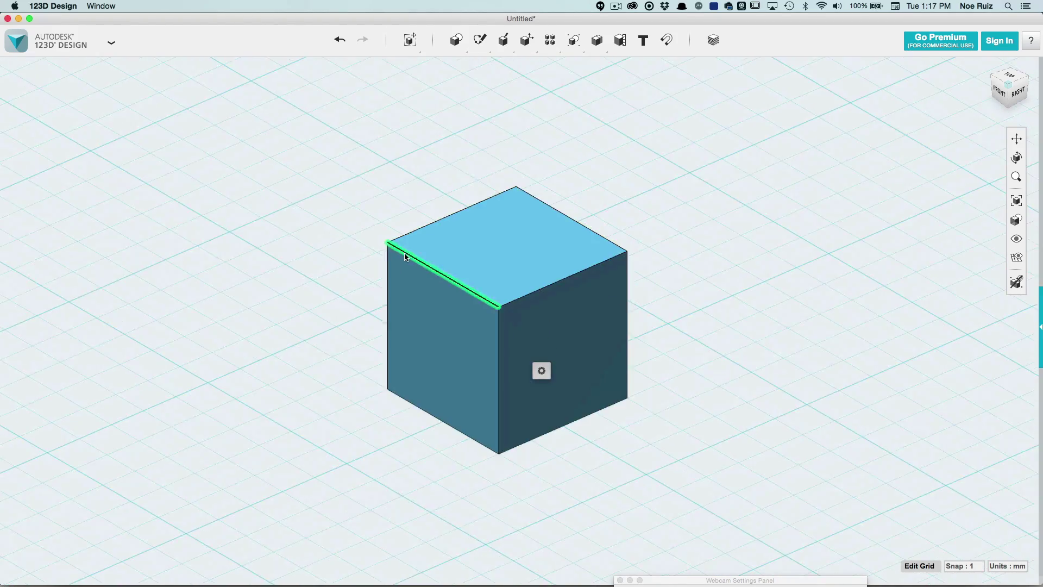
mouse_move(365, 252)
right_mouse_down()
mouse_move(339, 241)
mouse_move(351, 248)
right_mouse_up()
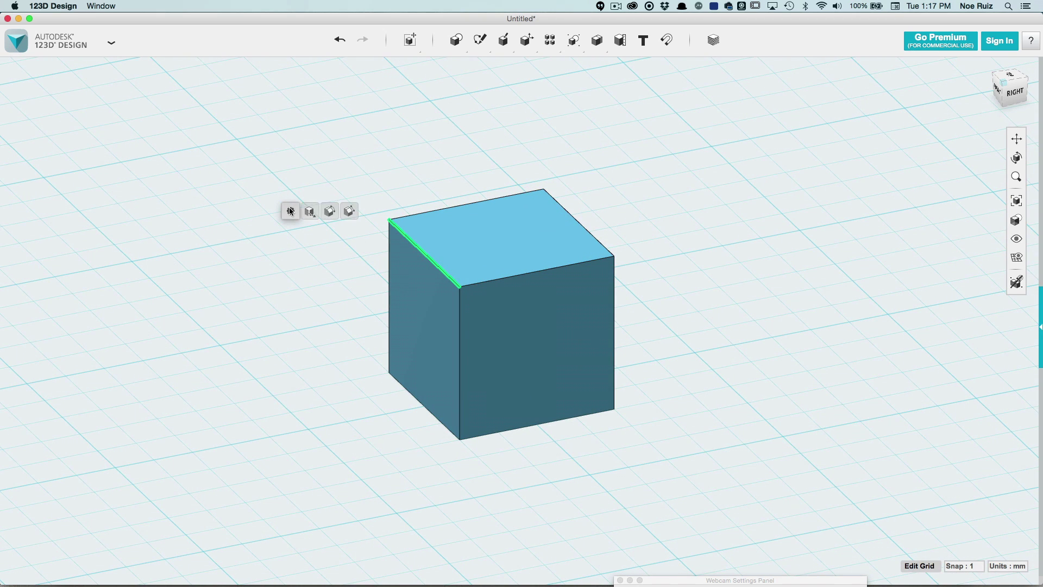
left_click(310, 213)
scroll(390, 240, "up", 3)
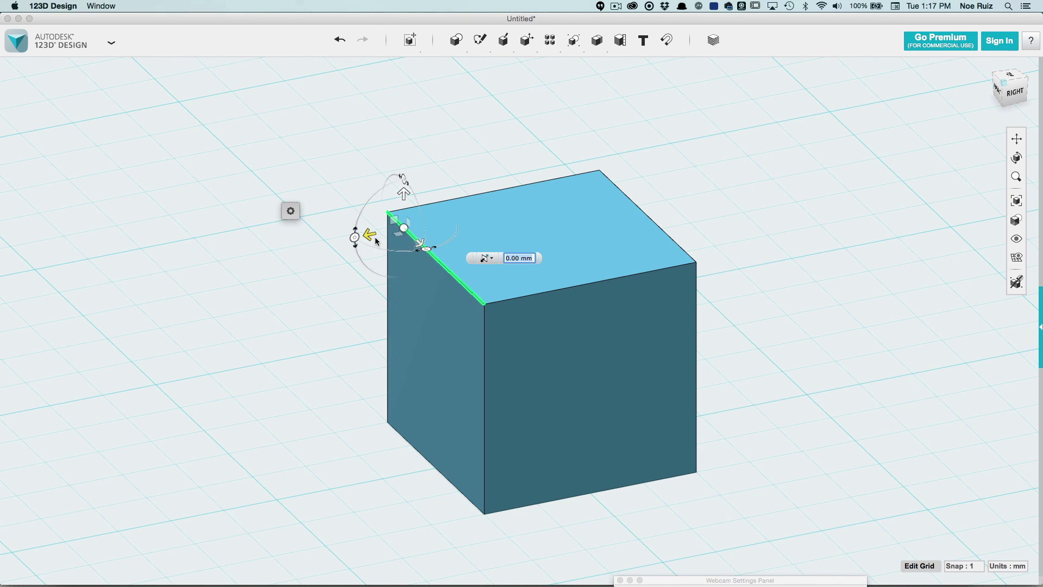
left_click_drag(372, 232, 425, 231)
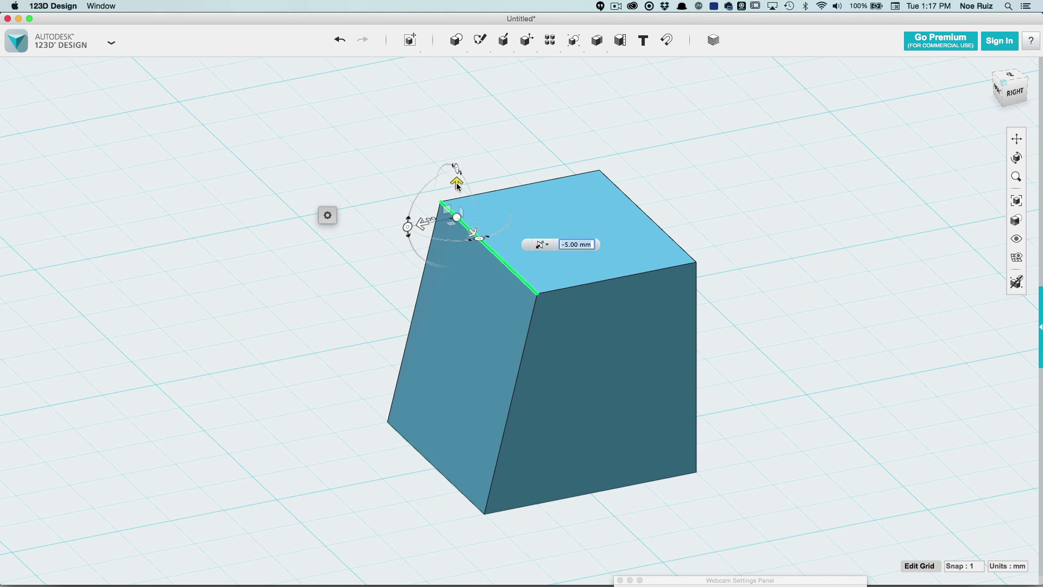
left_click_drag(457, 186, 461, 250)
left_click(359, 210)
Tweak the left corner vertex of the lowered front edge, moving it inward along that edge
right_click_drag(359, 210, 454, 281)
scroll(544, 280, "up", 3)
left_click(554, 285)
left_click(538, 291)
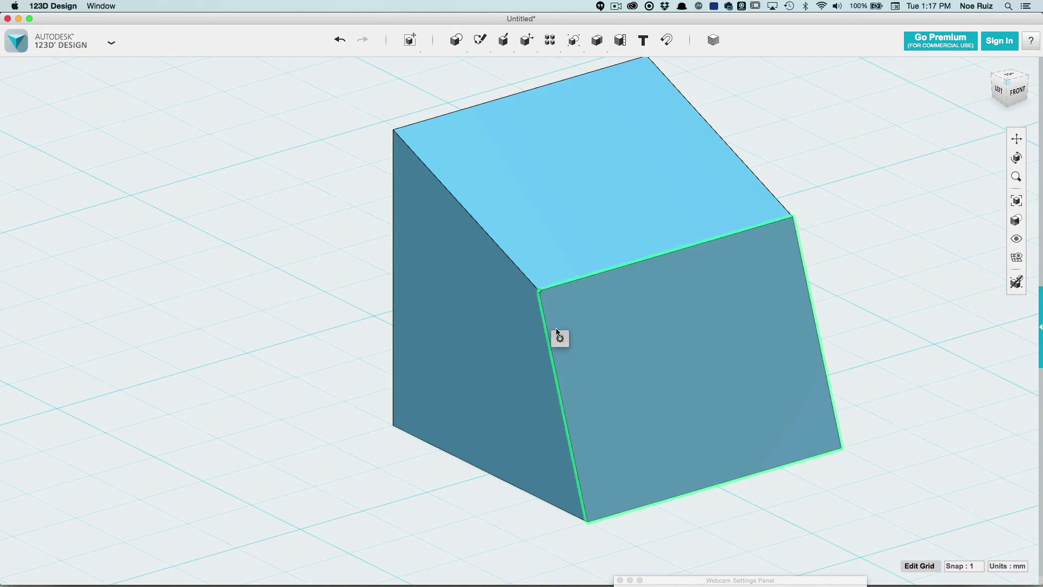
left_click(576, 338)
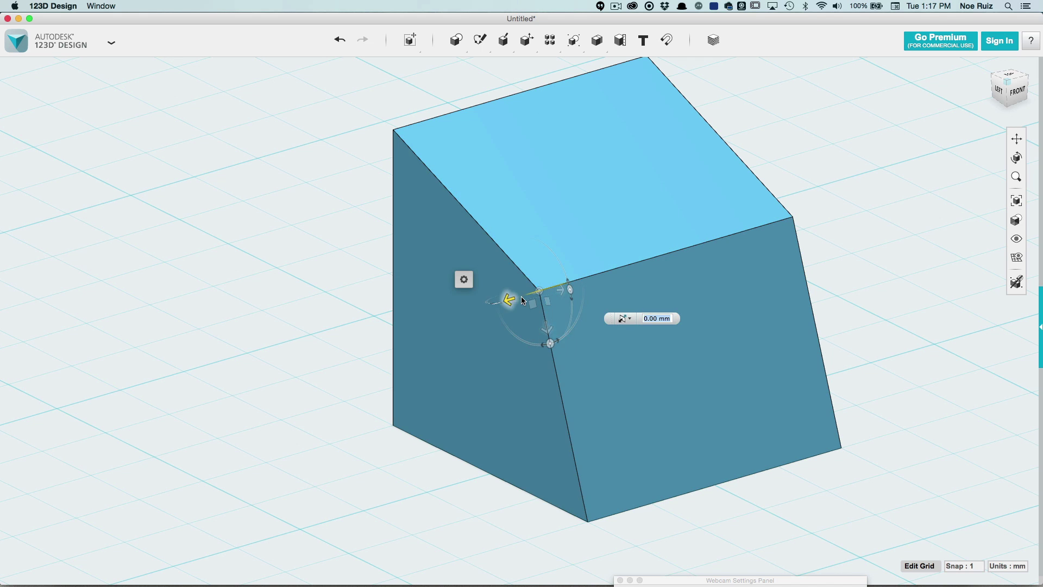
left_click_drag(539, 301, 650, 274)
right_click_drag(775, 232, 715, 228)
left_click(409, 178)
Tweak the right corner vertex of the lowered front edge, moving it inward toward the opposite corner
left_click(776, 331)
left_click(792, 365)
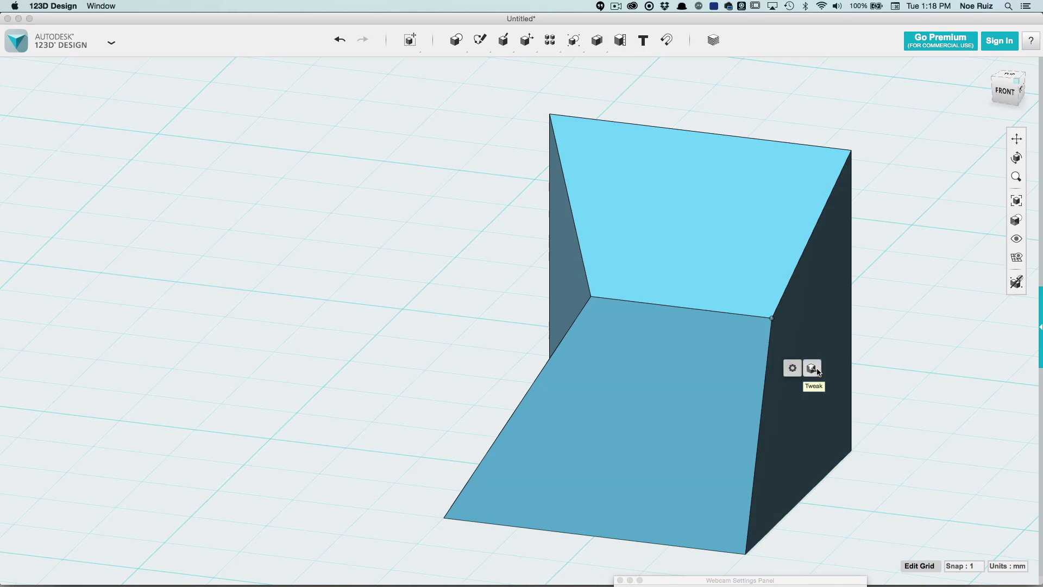
left_click(818, 370)
left_click_drag(735, 310, 650, 307)
right_click_drag(375, 282, 339, 237)
scroll(451, 280, "down", 5)
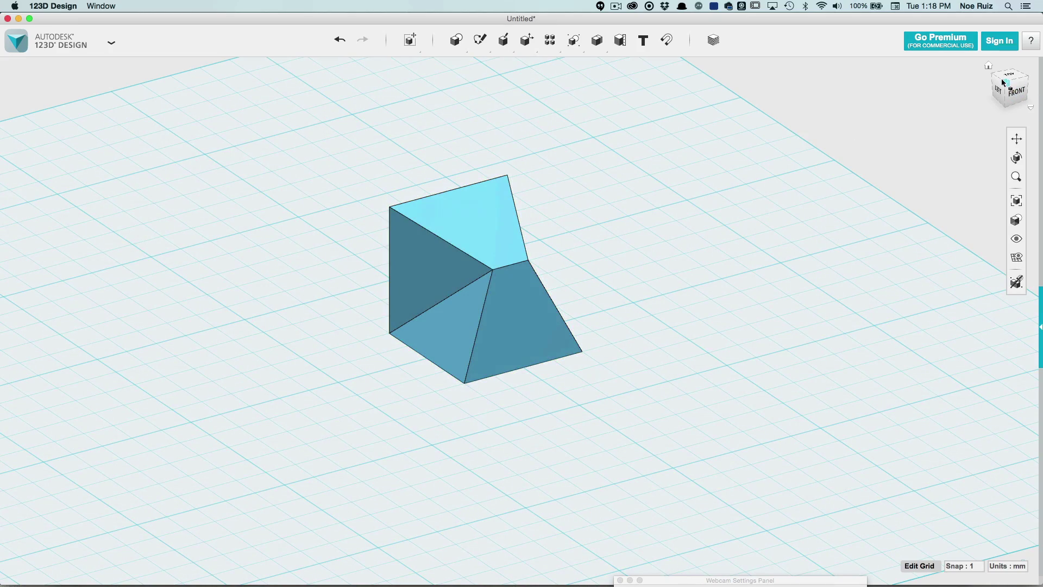
left_click(989, 66)
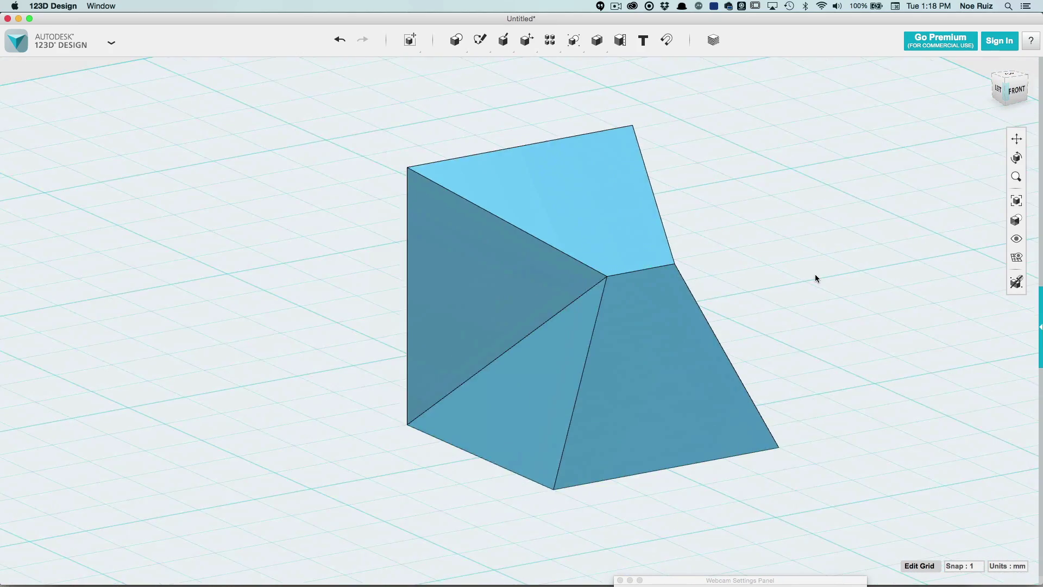
right_click_drag(823, 275, 767, 287)
right_click_drag(717, 237, 580, 298)
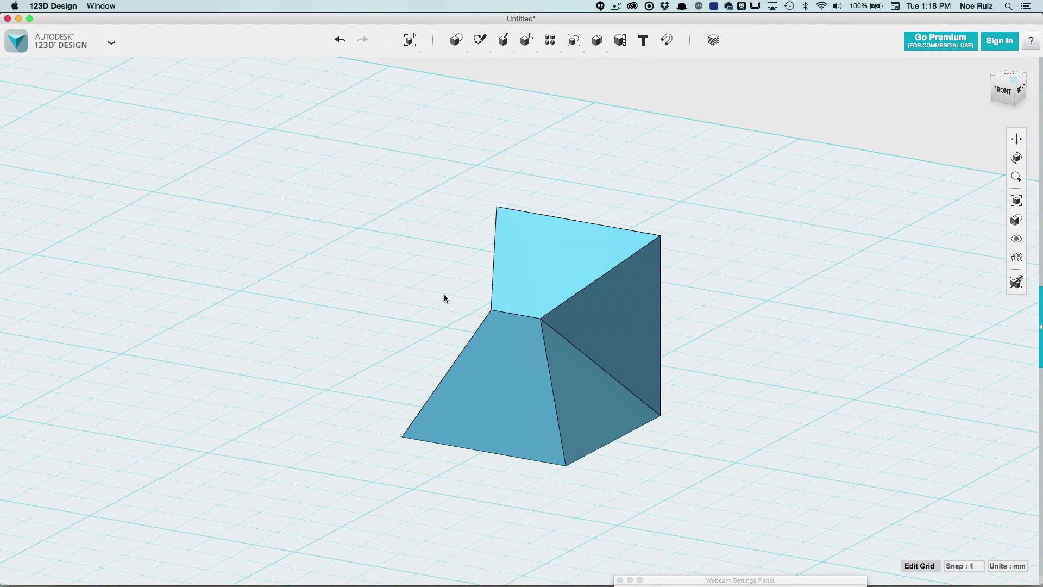
Switch to the untitled design in Fusion 360
key("super+Tab")
left_click(538, 301)
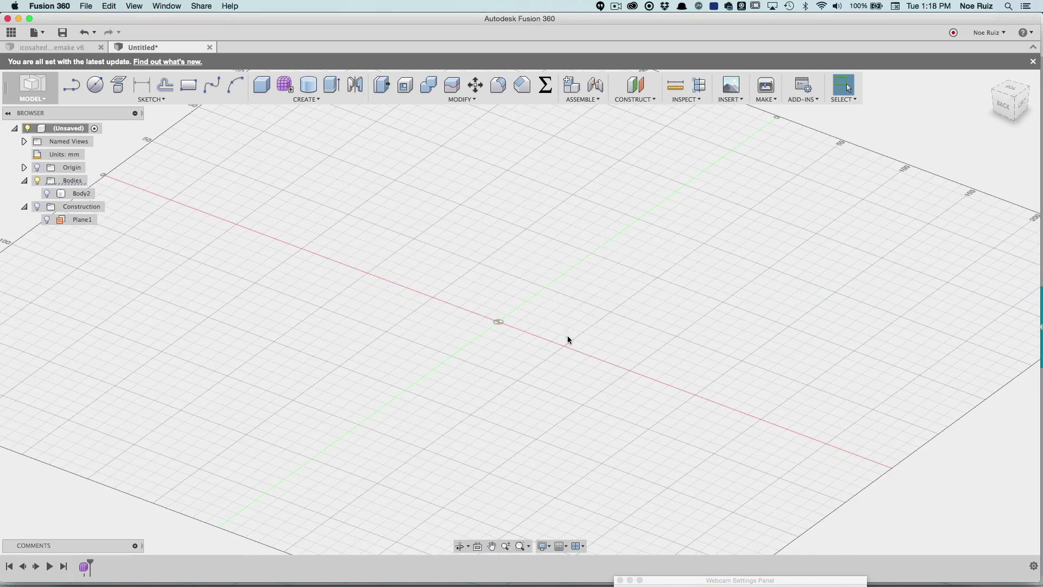
scroll(516, 311, "up", 3)
middle_click_drag(516, 311, 500, 298)
scroll(503, 301, "up", 2)
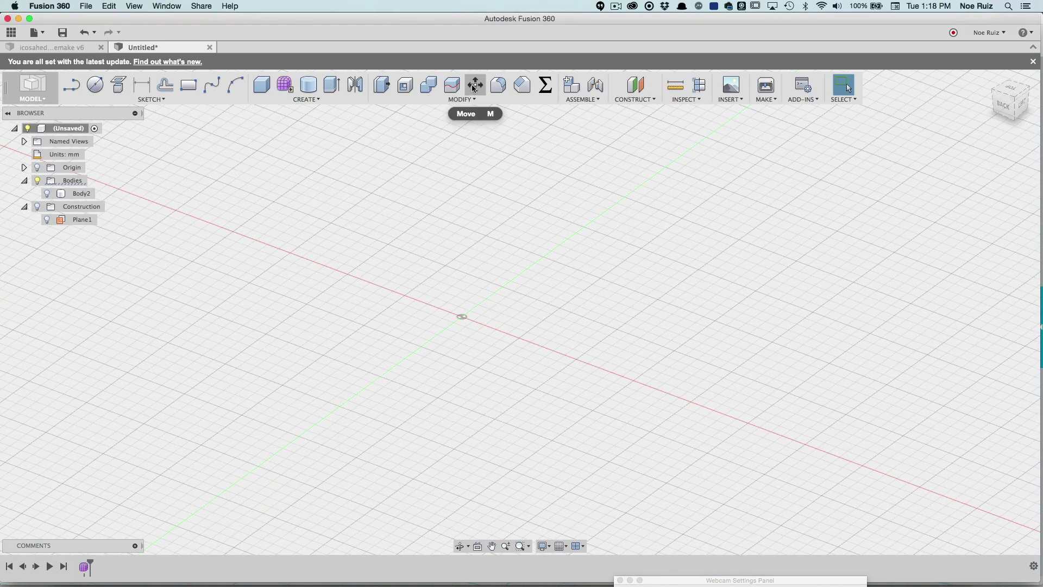
Create a solid box 25 mm long, wide and high on the ground plane, starting at the origin
left_click(189, 84)
left_click(431, 319)
left_click(463, 318)
left_click(565, 309)
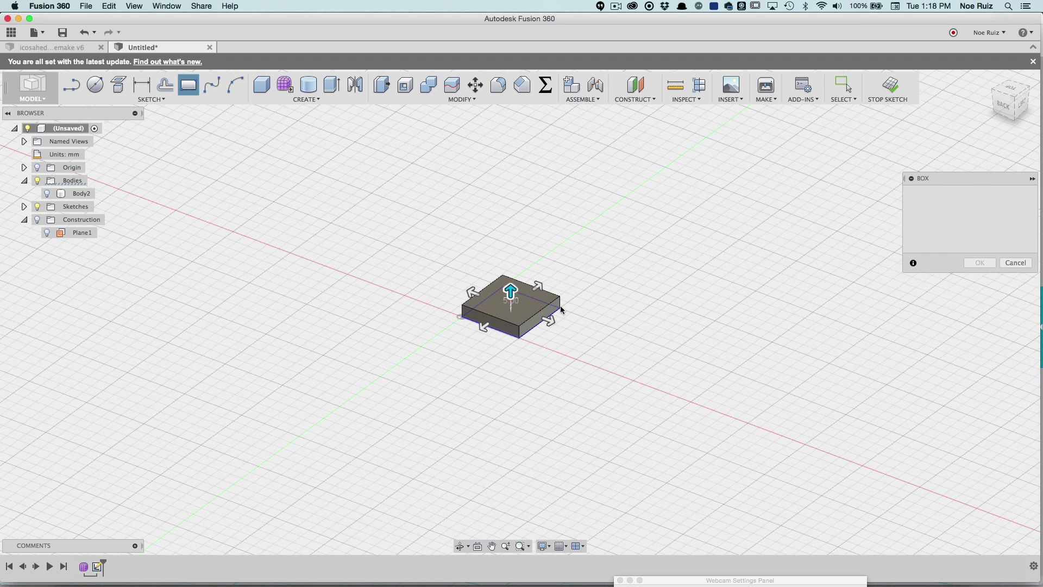
left_click_drag(499, 256, 528, 248)
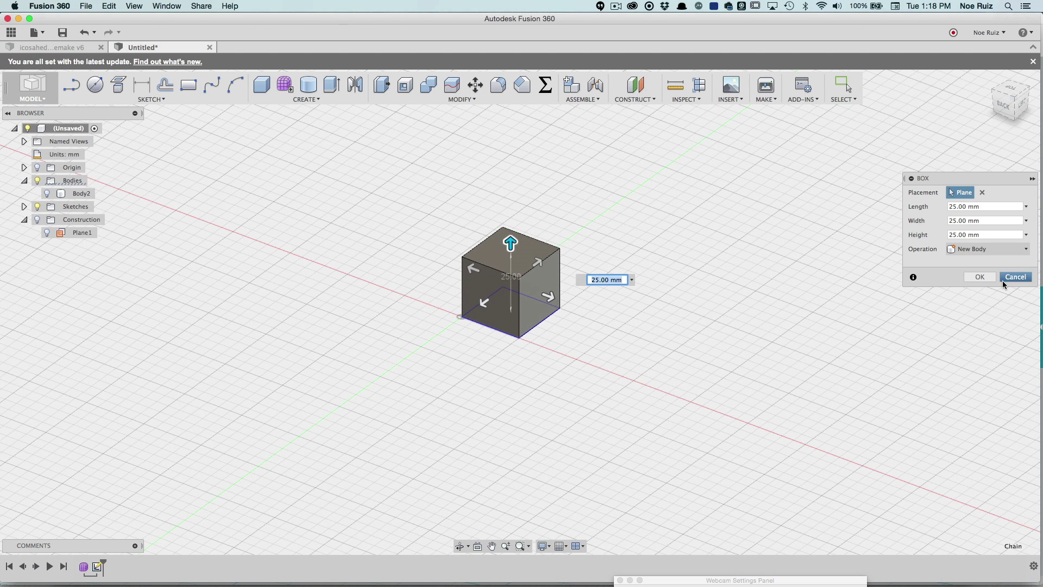
left_click(979, 277)
Try to reposition the solid box's top edge with the Move command
scroll(550, 231, "up", 5)
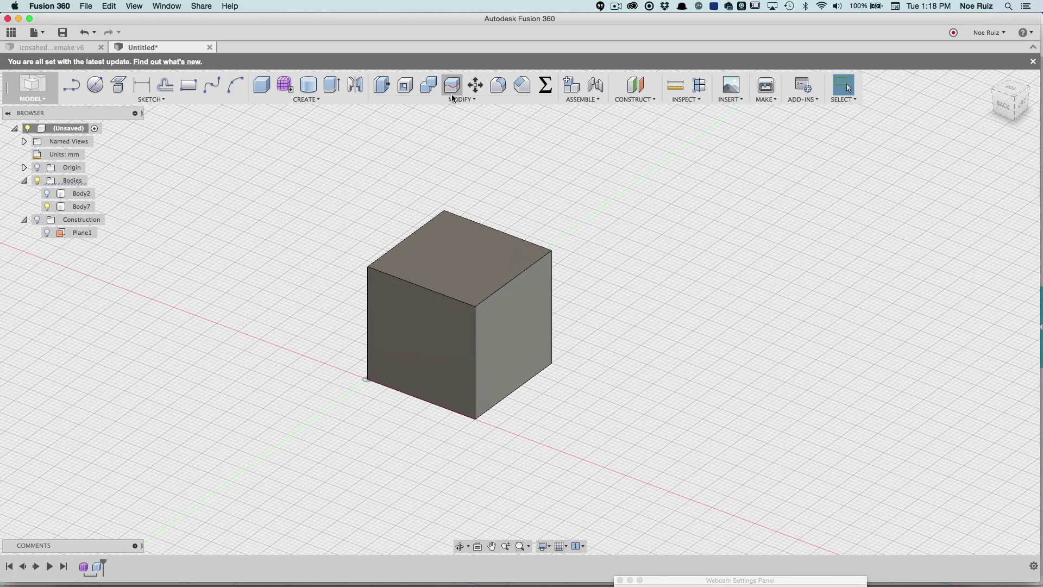
left_click(474, 85)
scroll(462, 274, "up", 1)
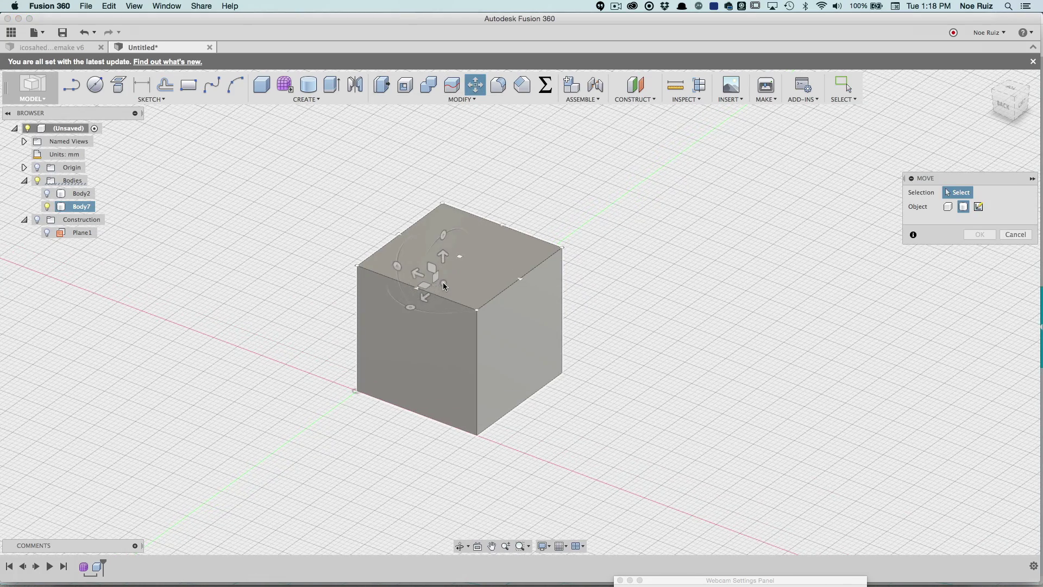
left_click(418, 287)
scroll(534, 291, "down", 1)
middle_click_drag(533, 291, 582, 254, "shift")
scroll(351, 221, "up", 2)
left_click_drag(332, 253, 481, 239)
left_click(378, 223)
left_click(1026, 361)
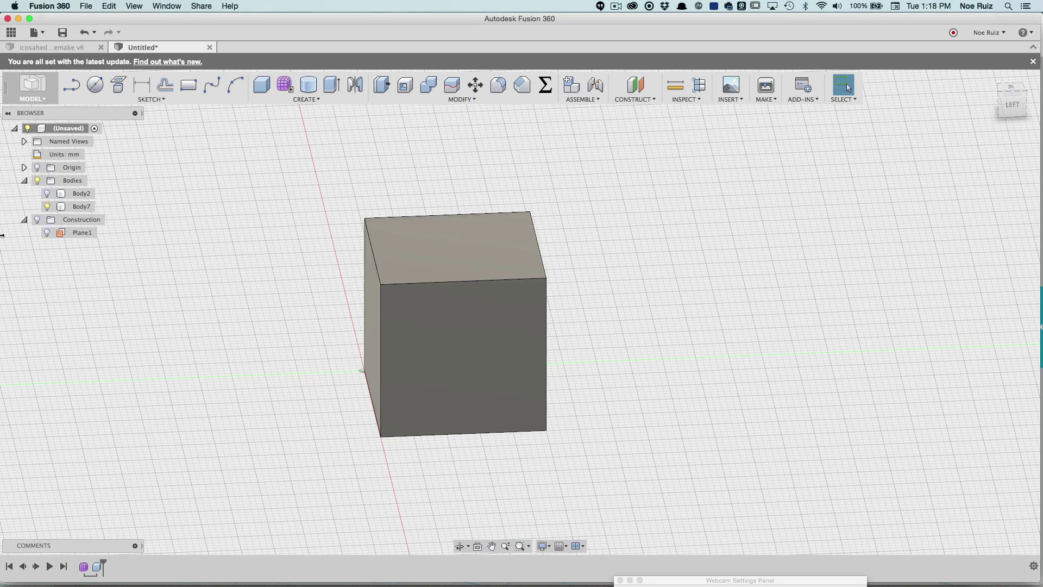
Delete the solid box feature from the design history
scroll(2, 239, "down", 5)
middle_click_drag(300, 203, 287, 290, "shift")
right_click(103, 568)
left_click(137, 524)
scroll(296, 302, "up", 2)
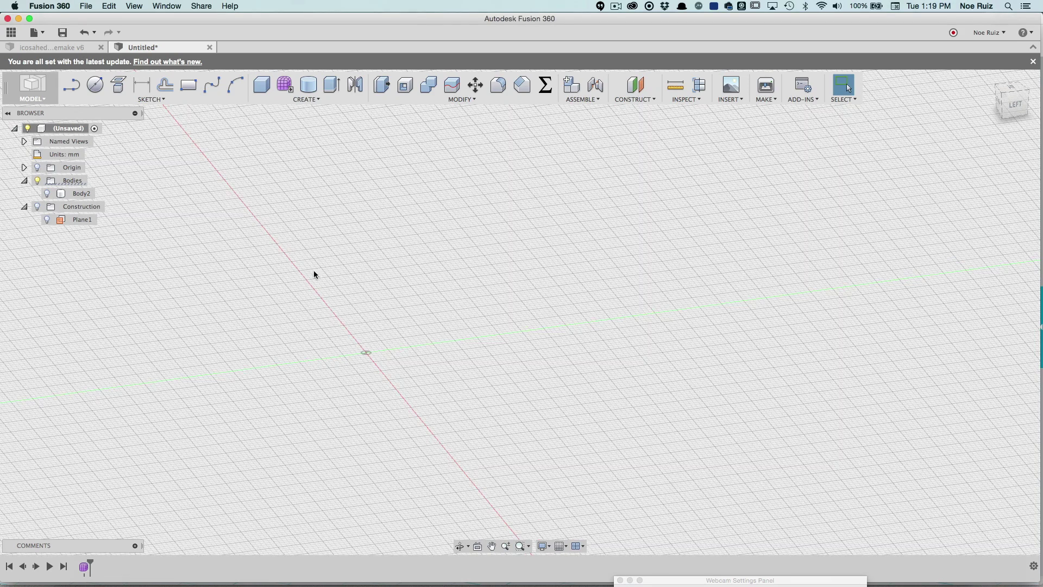
Create a form and start a sculpt box on the horizontal origin plane with a centered 50 x 50 mm base
left_click(285, 86)
left_click(71, 84)
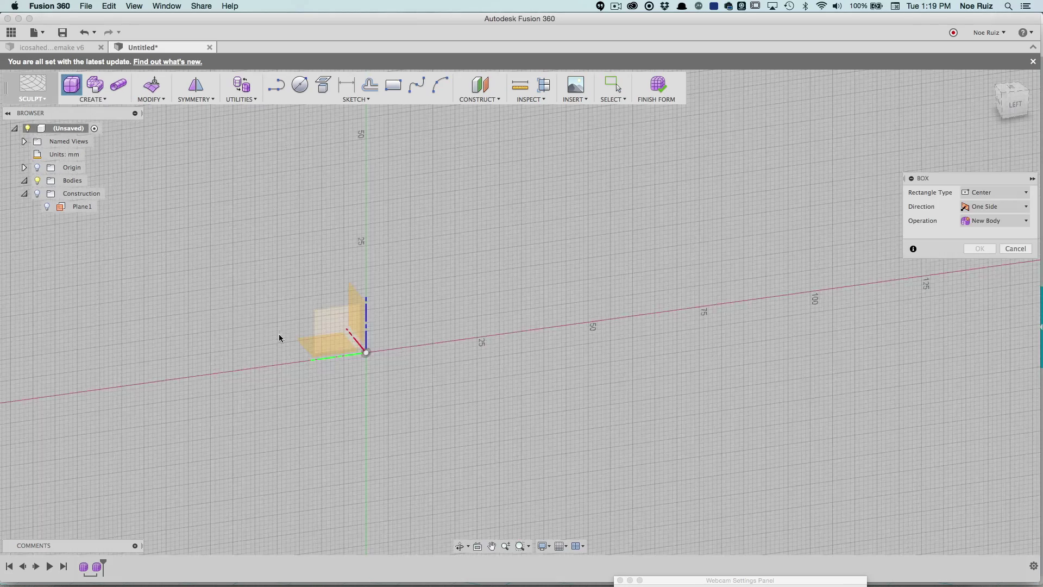
middle_click_drag(287, 337, 319, 340, "shift")
scroll(413, 385, "up", 5)
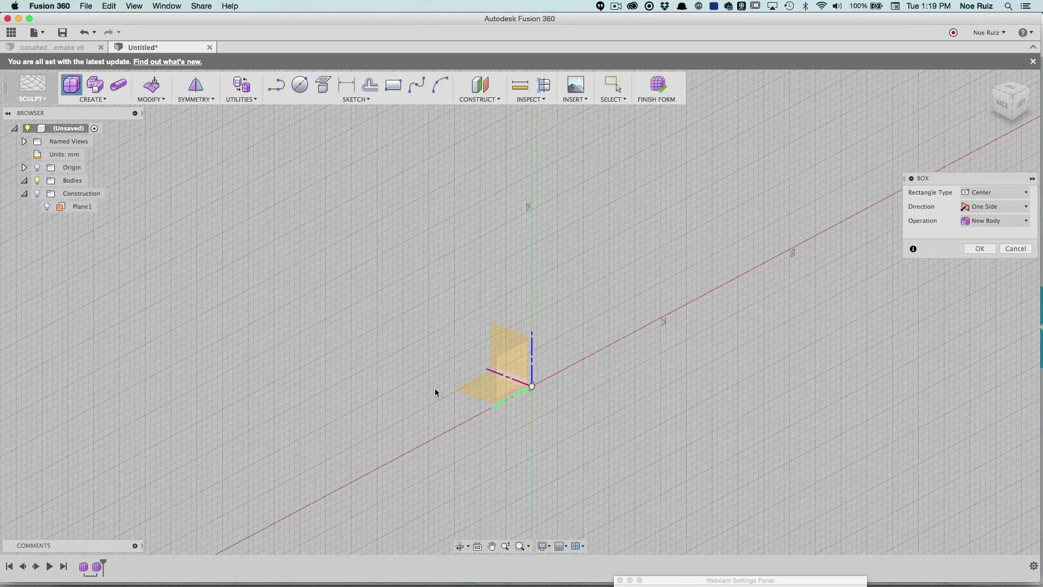
left_click(474, 389)
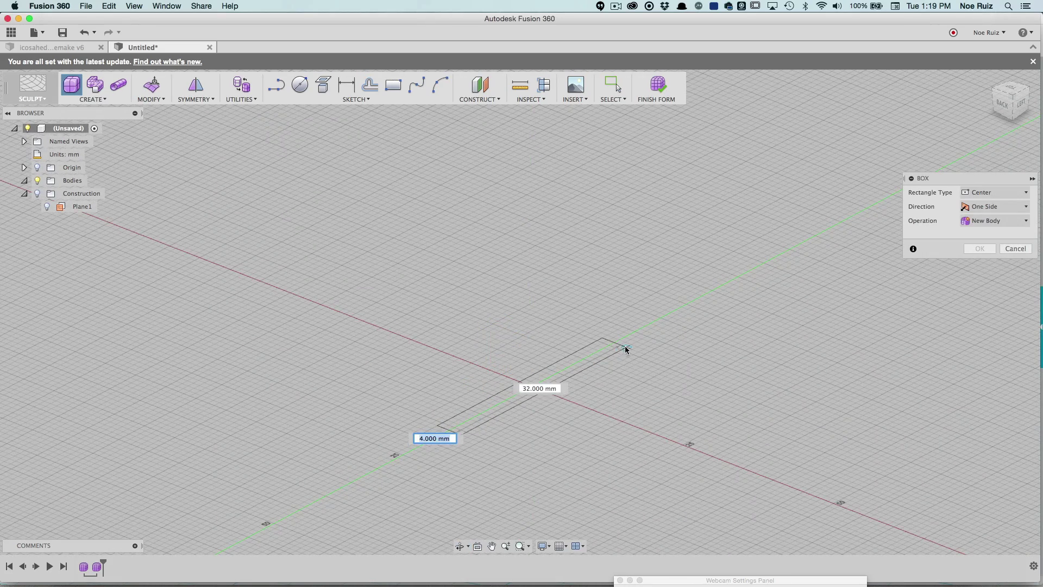
type("50")
key("Tab")
type("50")
key("Tab")
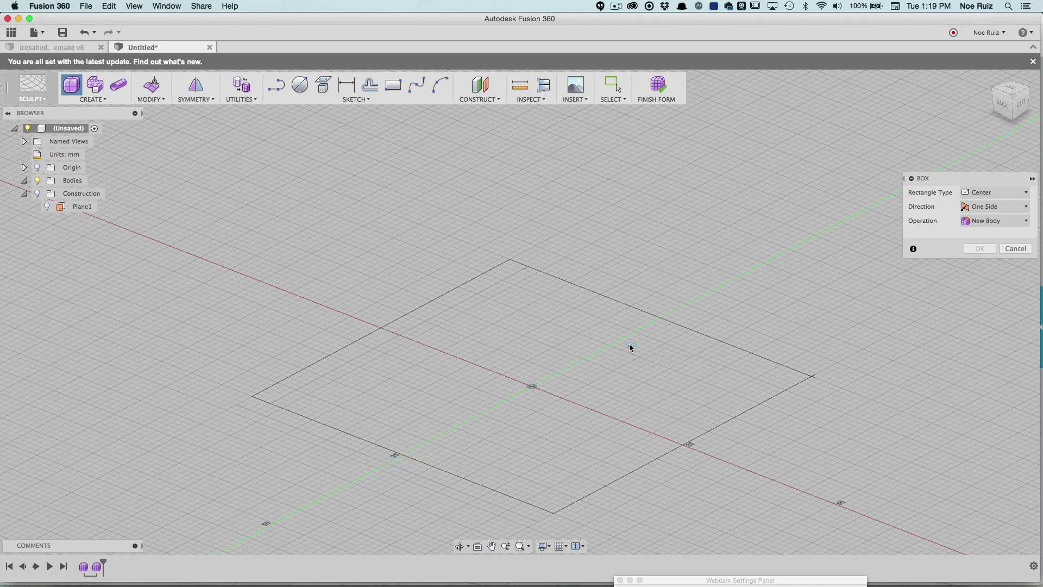
key("Return")
Set the sculpt box's height to 50 mm
scroll(756, 210, "down", 3)
middle_click_drag(756, 210, 746, 252)
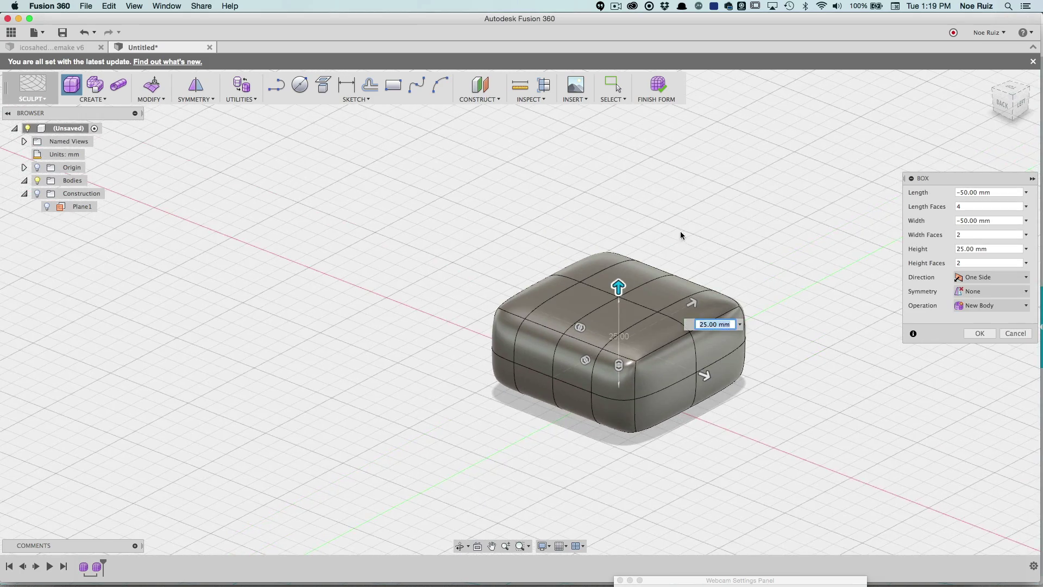
scroll(637, 300, "up", 3)
left_click_drag(608, 291, 607, 247)
type("85")
key("Return")
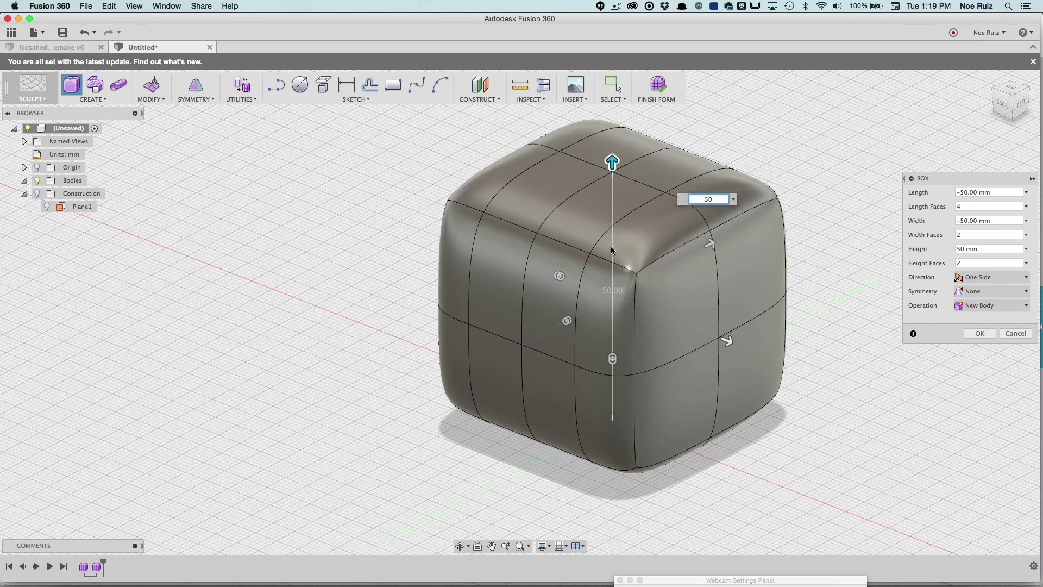
scroll(610, 266, "down", 2)
middle_click_drag(827, 198, 816, 163)
left_click(991, 78)
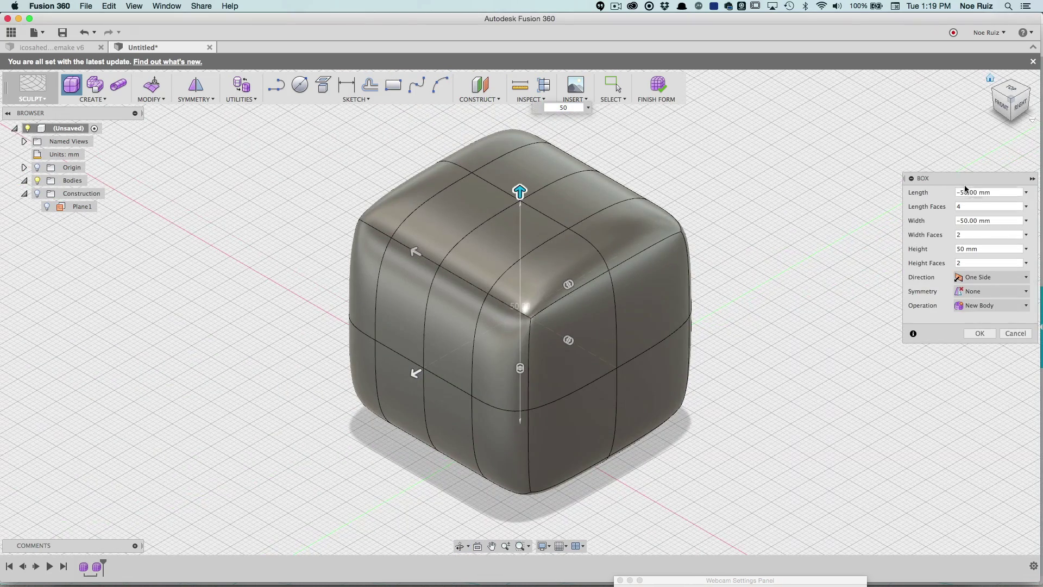
Set the sculpt box's length faces to 2, keep 2 width and 2 height faces, and create the body
left_click(959, 207)
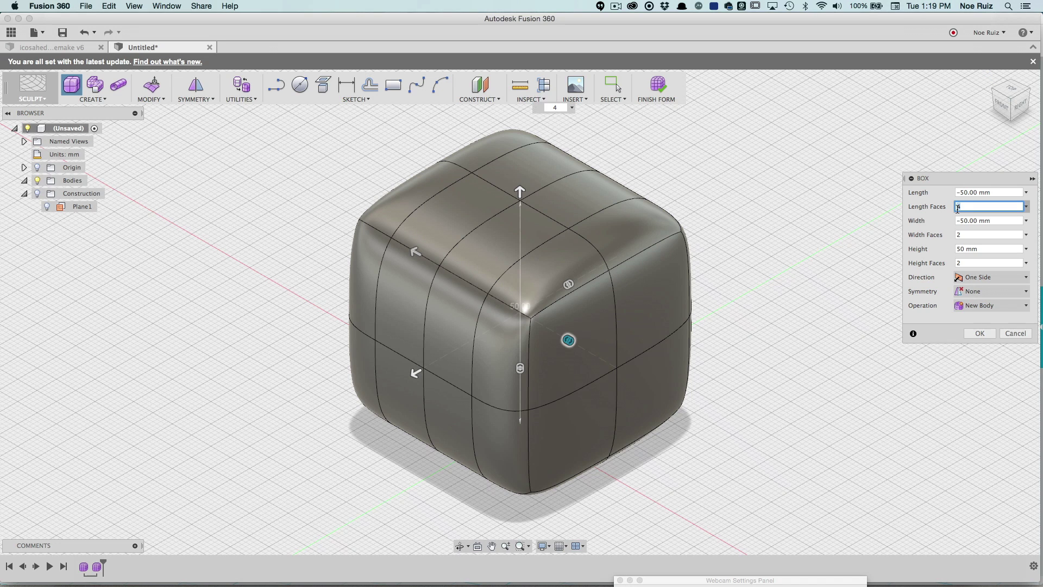
type("2")
key("Tab")
key("Tab")
key("Tab")
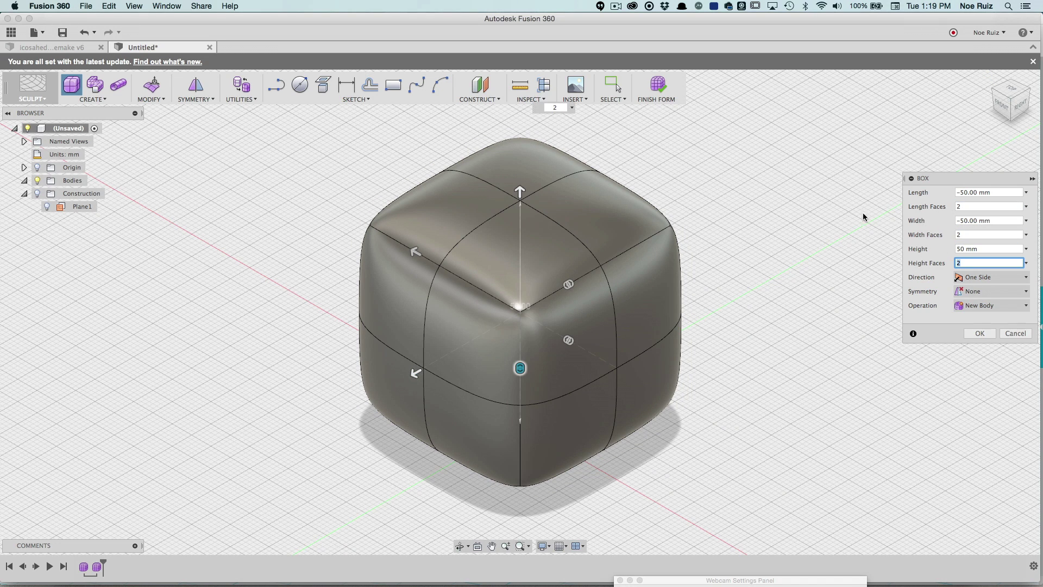
scroll(739, 198, "down", 3)
left_click(972, 333)
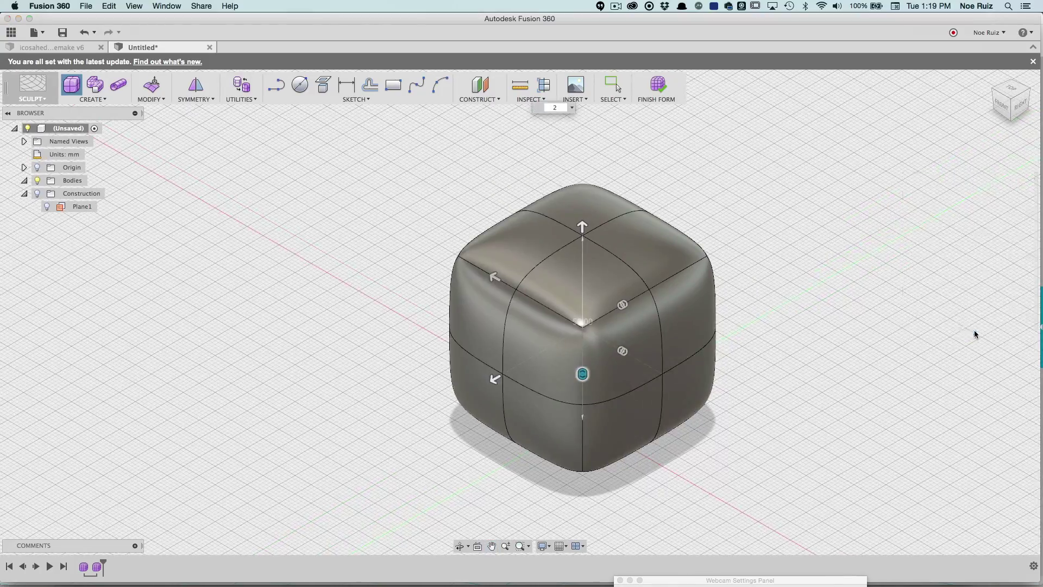
Try to pull one upper edge segment on the rounded box's right side outward and upward with Edit Form
middle_click_drag(962, 330, 794, 247, "shift")
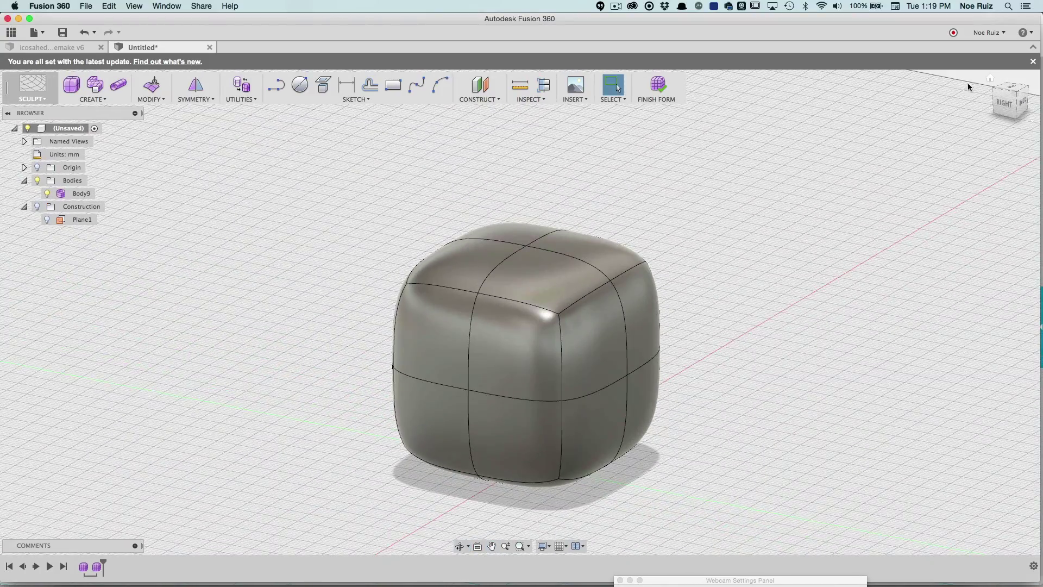
left_click(990, 80)
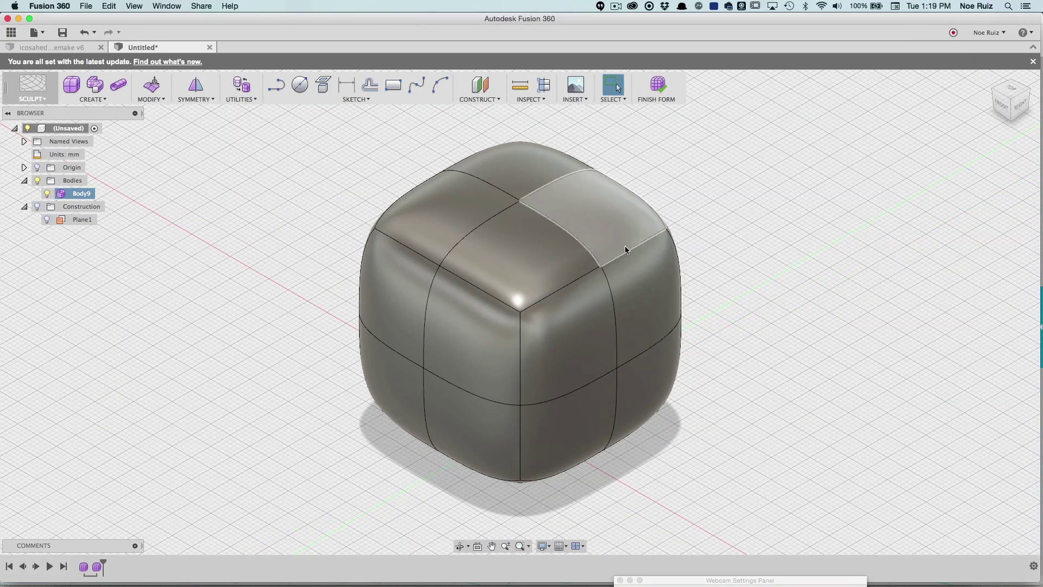
left_click(1005, 109)
middle_click_drag(832, 170, 645, 177, "shift")
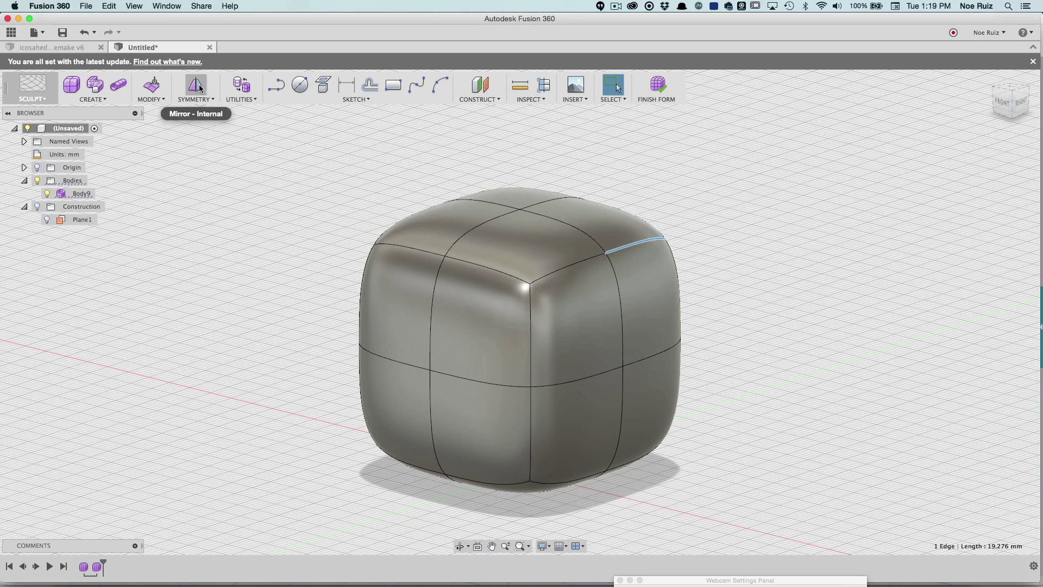
left_click(152, 85)
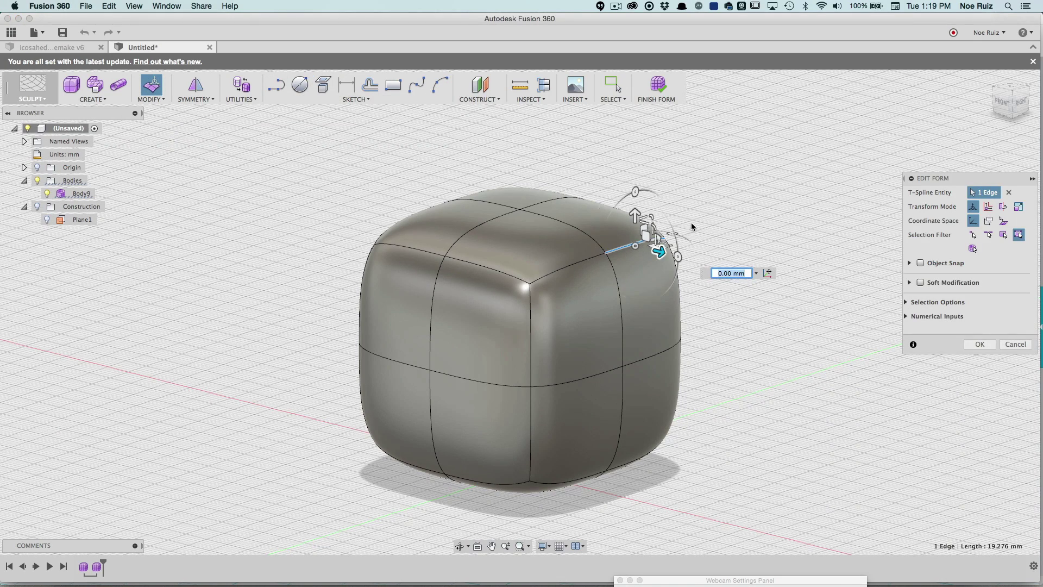
left_click(1004, 104)
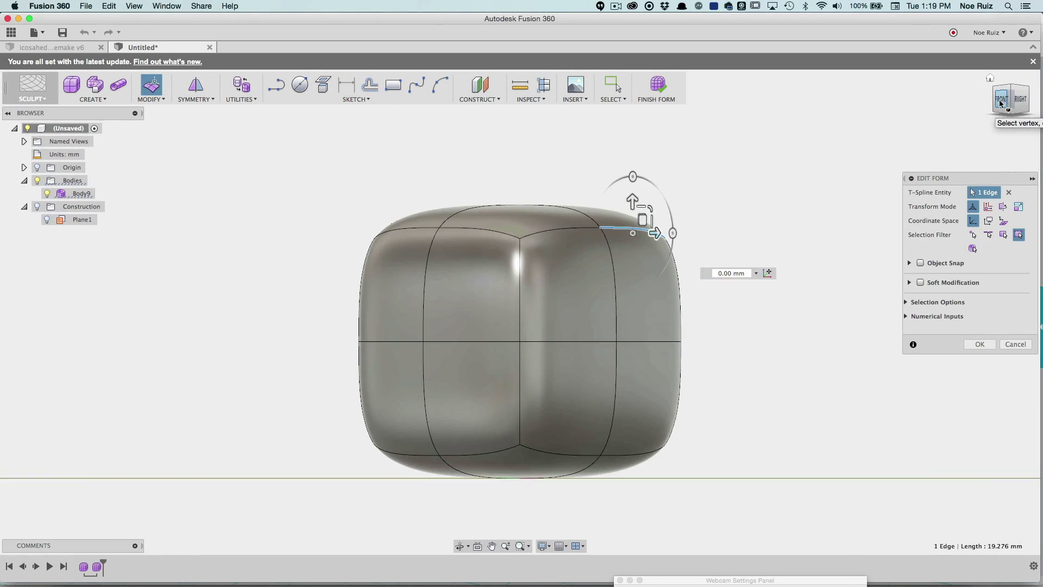
left_click_drag(658, 234, 764, 116)
left_click(807, 258)
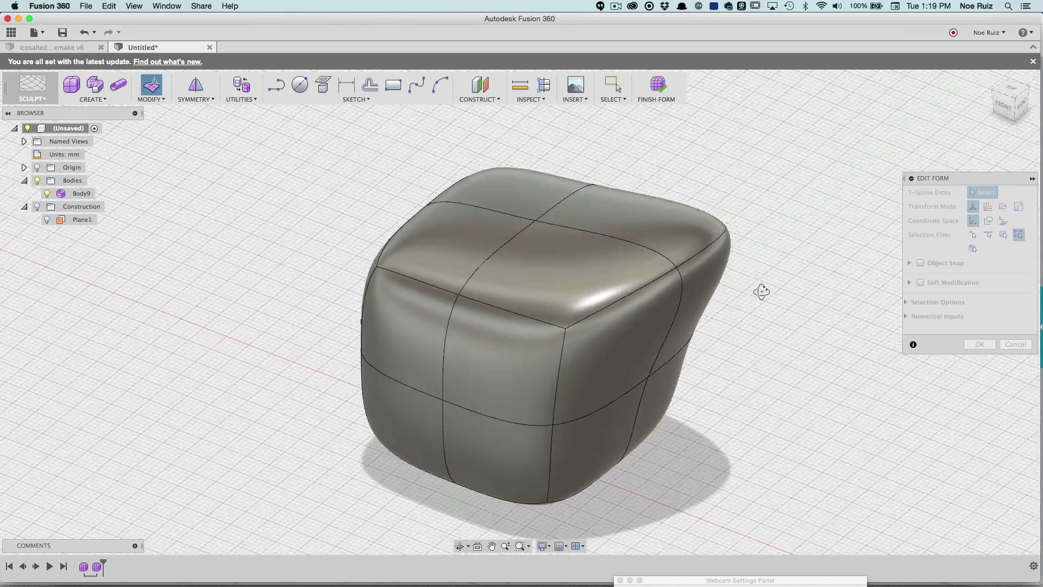
middle_click_drag(761, 291, 463, 228, "shift")
scroll(413, 280, "up", 3)
scroll(412, 280, "down", 5)
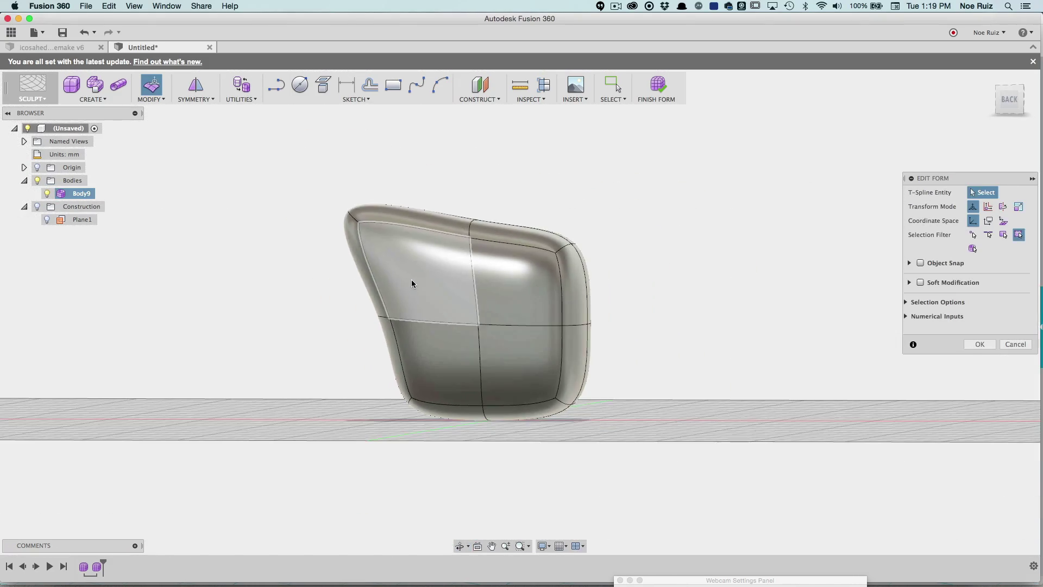
Undo the edge segment's move on the rounded box and cancel Edit Form
key("super+z")
scroll(382, 288, "down", 3)
key("super+z")
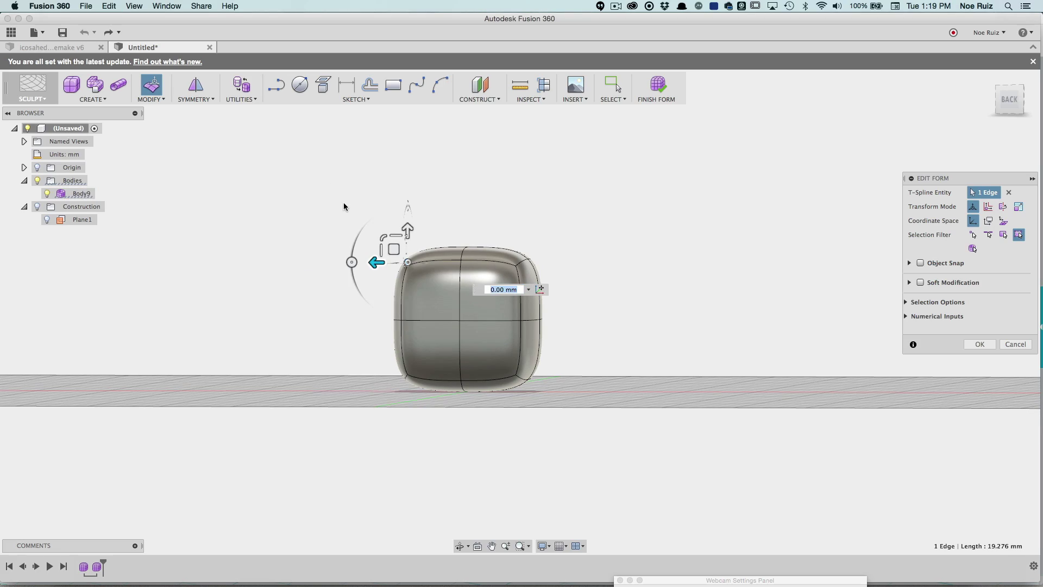
left_click(1012, 341)
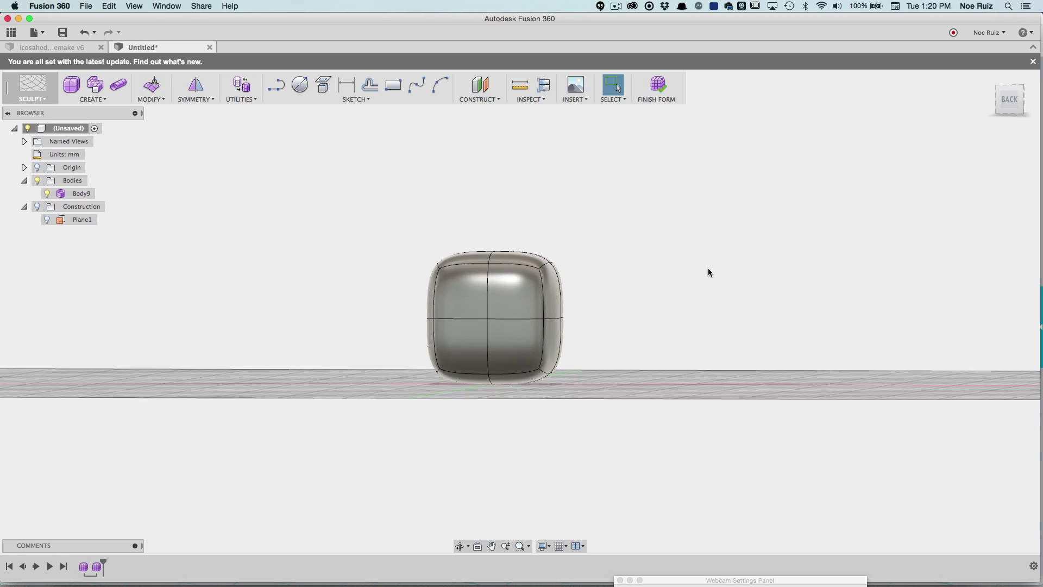
Select the entire sculpt body and crease all of its edges and vertices to make the box sharp-cornered
middle_click_drag(706, 272, 719, 238, "shift")
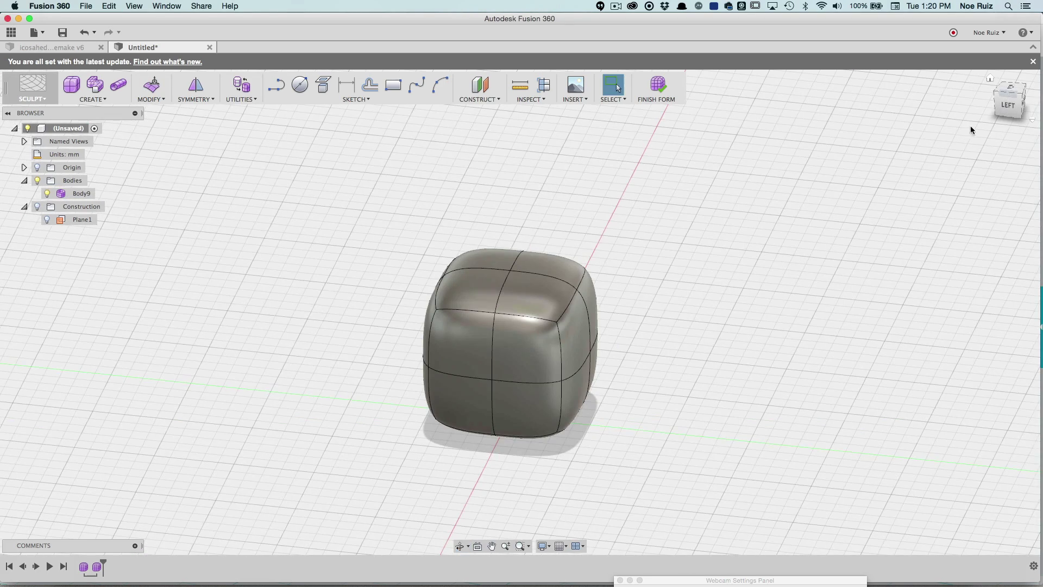
left_click(991, 78)
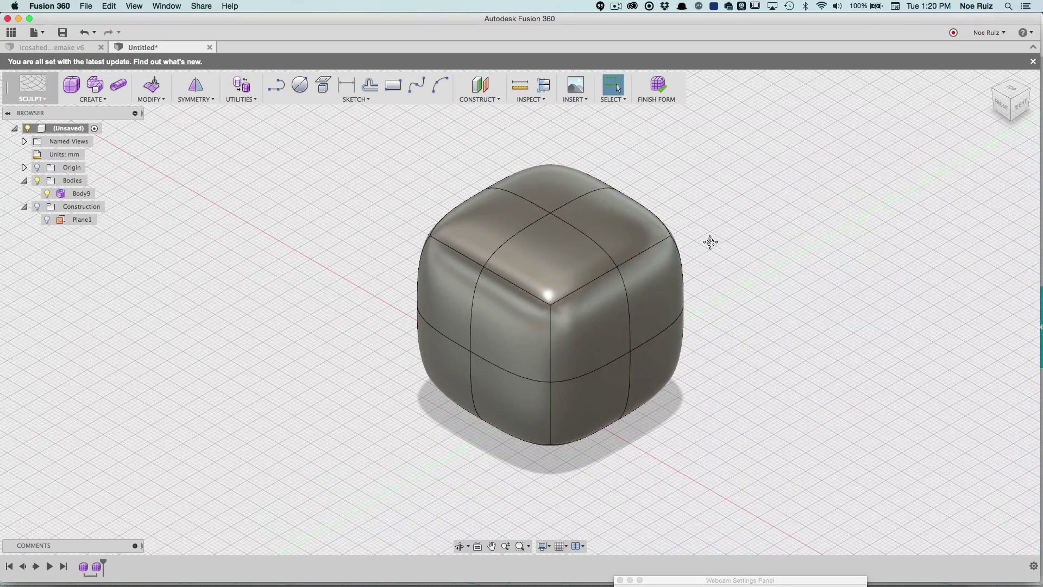
middle_click_drag(702, 243, 676, 250)
scroll(676, 250, "down", 2)
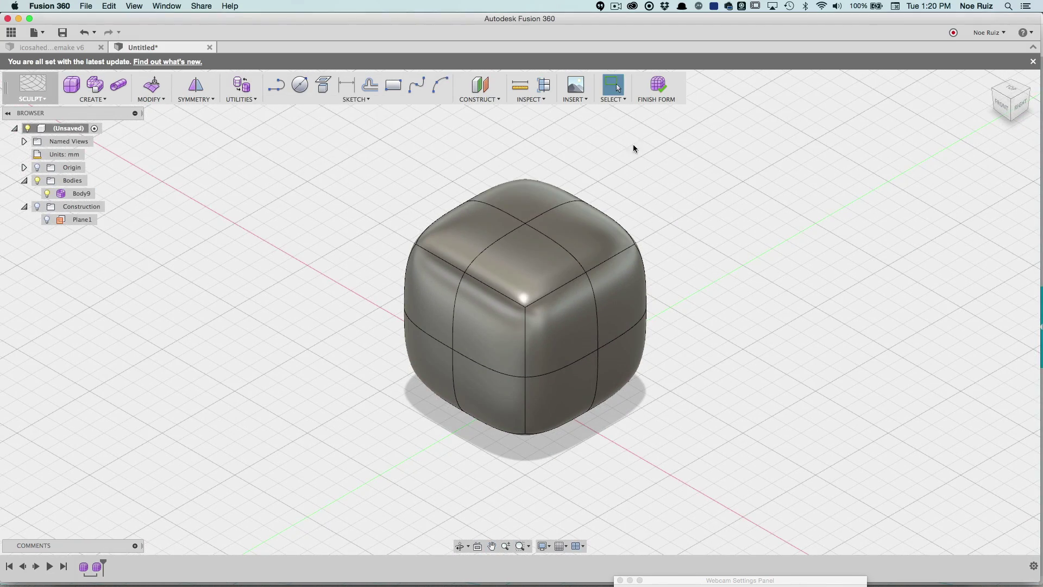
mouse_move(297, 140)
left_mouse_down()
mouse_move(372, 230)
mouse_move(788, 506)
mouse_move(812, 504)
left_mouse_up()
middle_click_drag(820, 322, 696, 251, "shift")
right_click(698, 253)
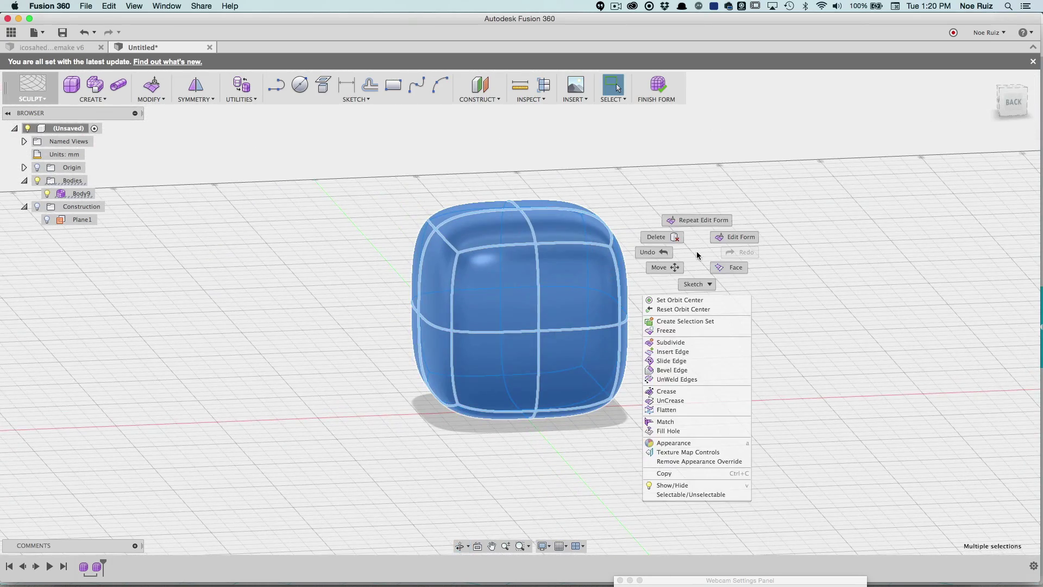
left_click(677, 392)
key("ctrl+1")
middle_click_drag(696, 256, 467, 206, "shift")
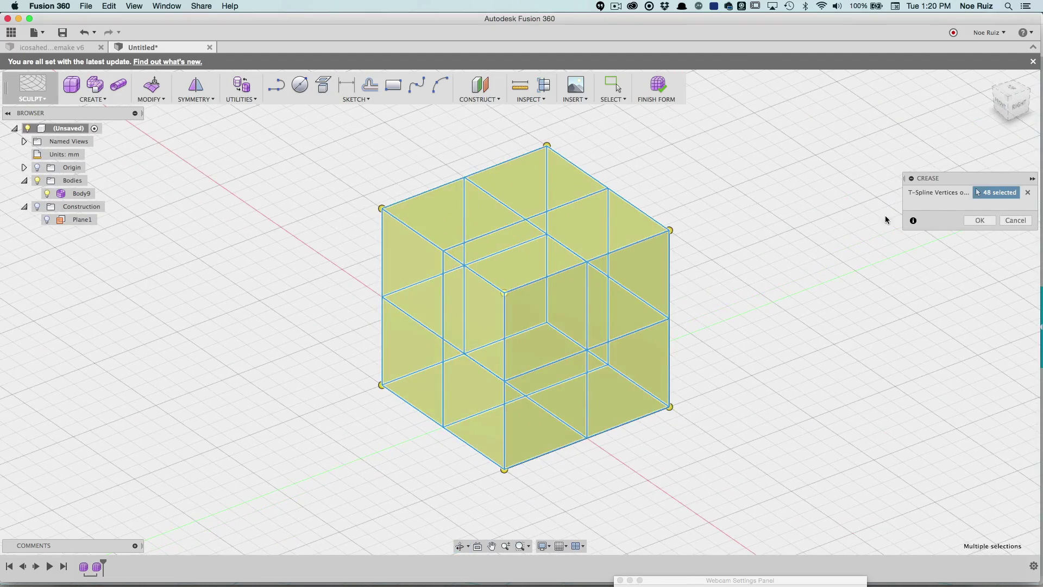
left_click(980, 220)
Try to move the two top edges on the creased box's right side outward and 9 mm upward with Edit Form
middle_click_drag(742, 238, 707, 218, "shift")
scroll(512, 282, "up", 3)
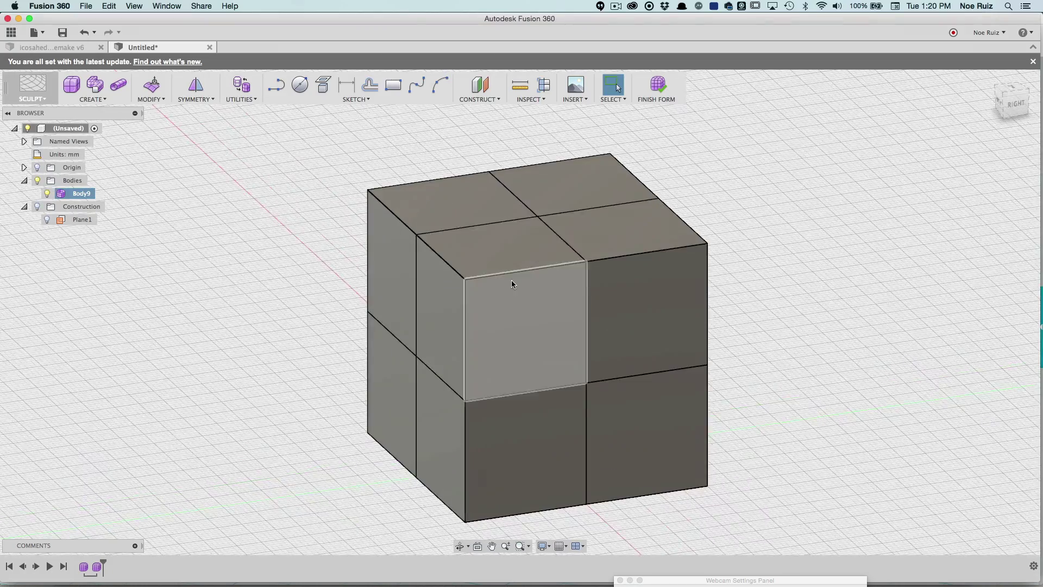
scroll(512, 283, "down", 2)
left_click(540, 273)
left_click(156, 94)
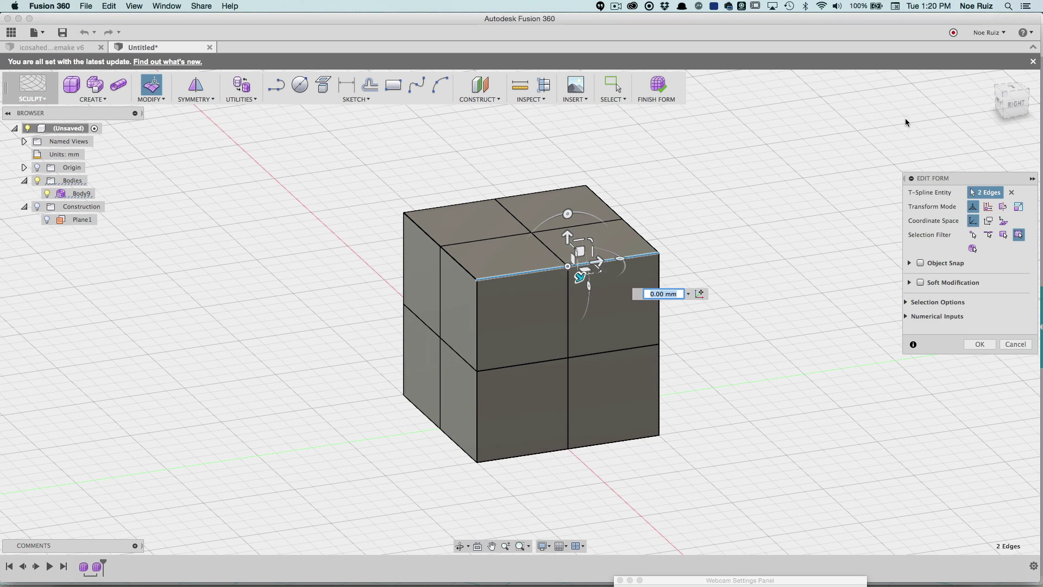
left_click(1000, 102)
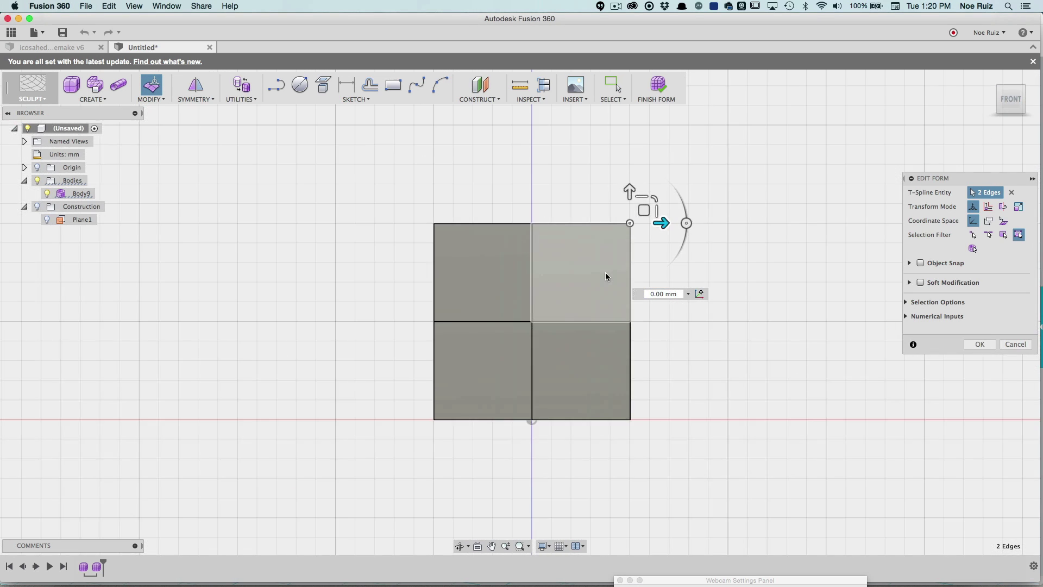
left_click_drag(668, 228, 745, 228)
left_click_drag(710, 194, 710, 152)
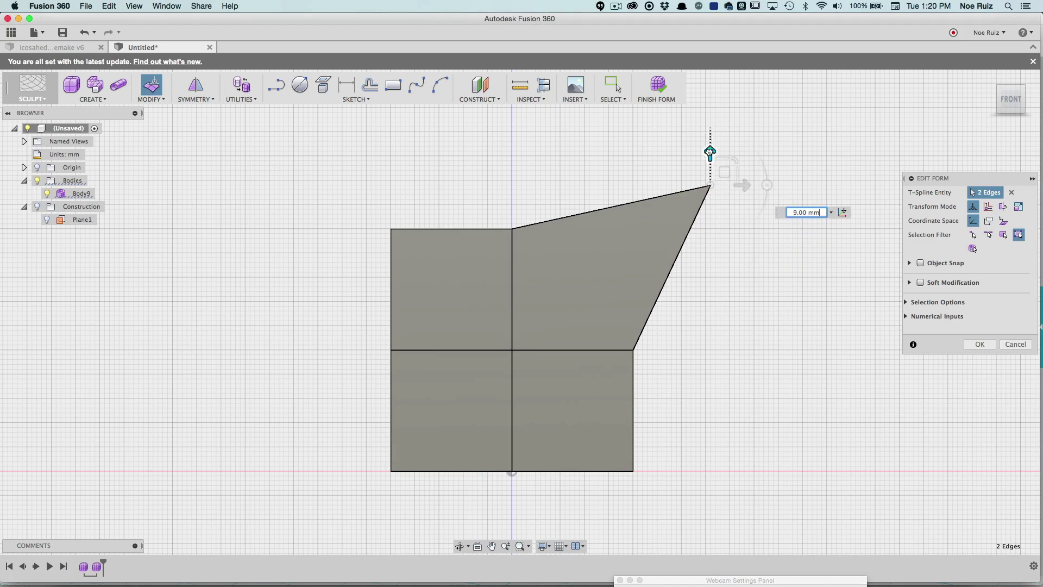
left_click(710, 278)
middle_click_drag(710, 278, 427, 238, "shift")
scroll(580, 317, "up", 3)
scroll(576, 313, "down", 3)
scroll(428, 250, "up", 5)
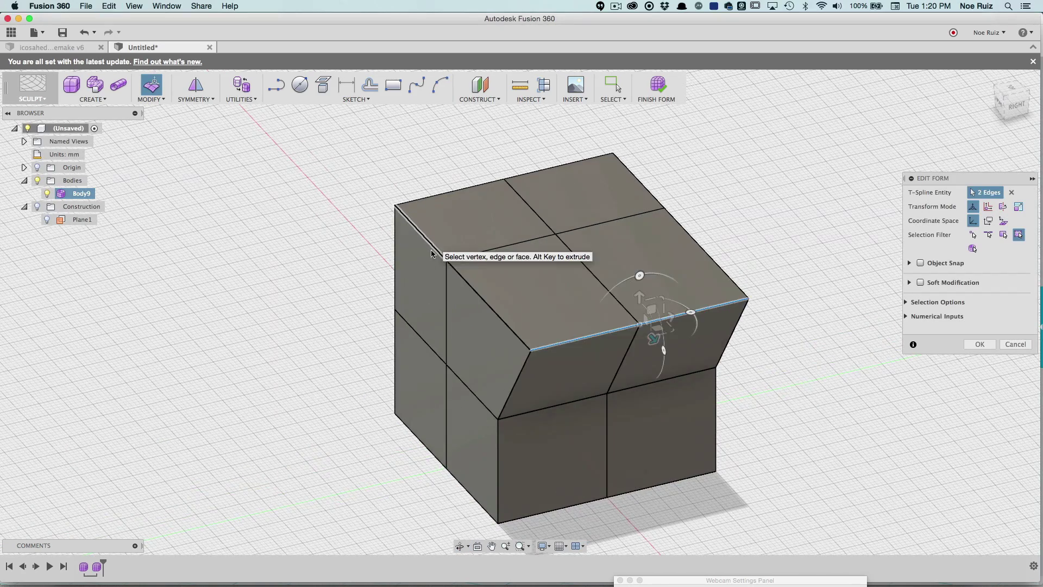
Undo the move of the creased box's two top edges and leave Edit Form
key("super+z")
left_click(342, 410)
scroll(789, 152, "down", 3)
Apply internal mirror symmetry between the upper faces on the box's opposite front and back sides
left_click(196, 87)
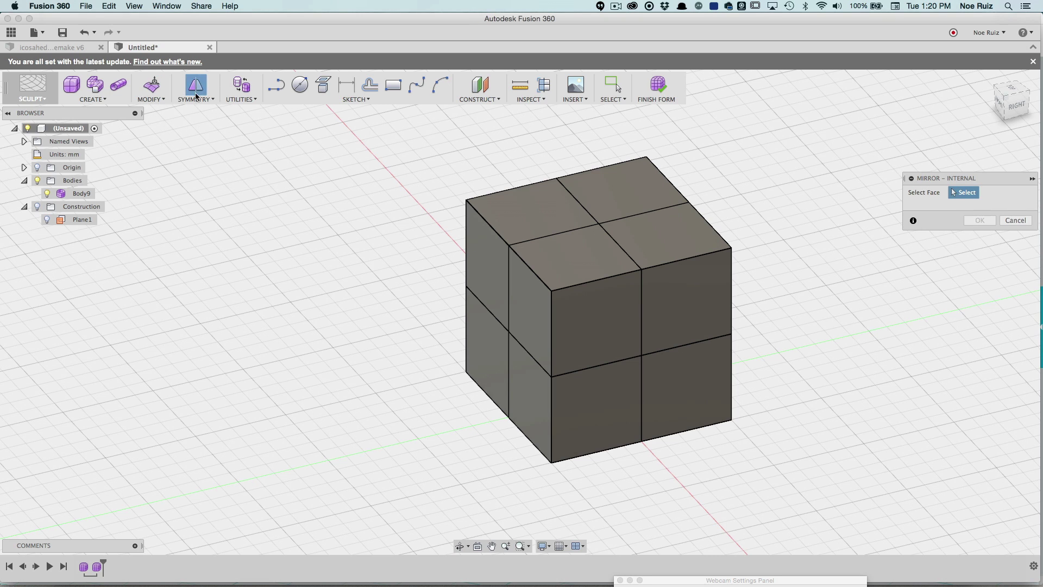
left_click(528, 303)
middle_click_drag(528, 303, 619, 333, "shift")
left_click(619, 333)
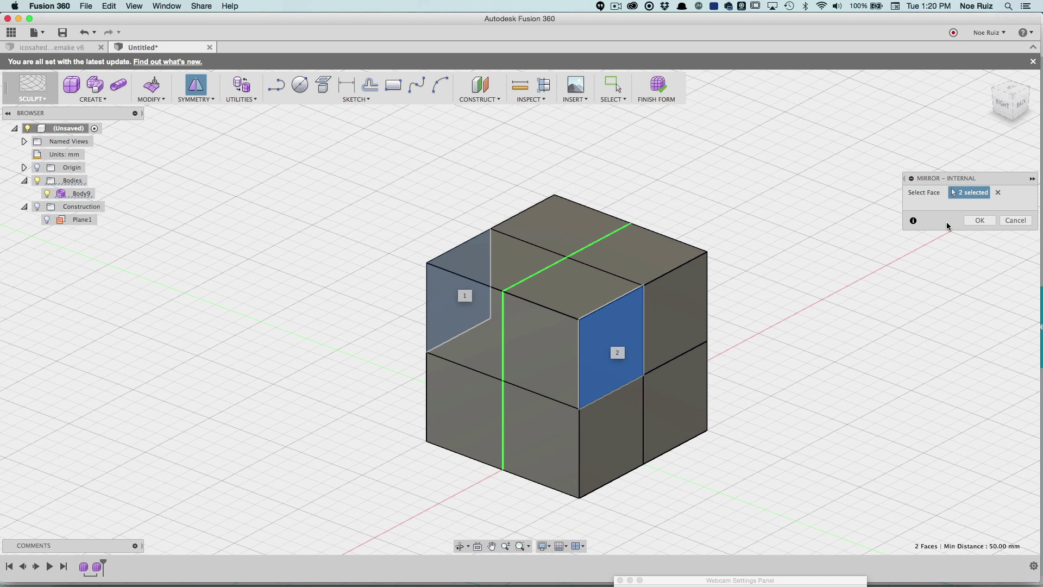
left_click(980, 220)
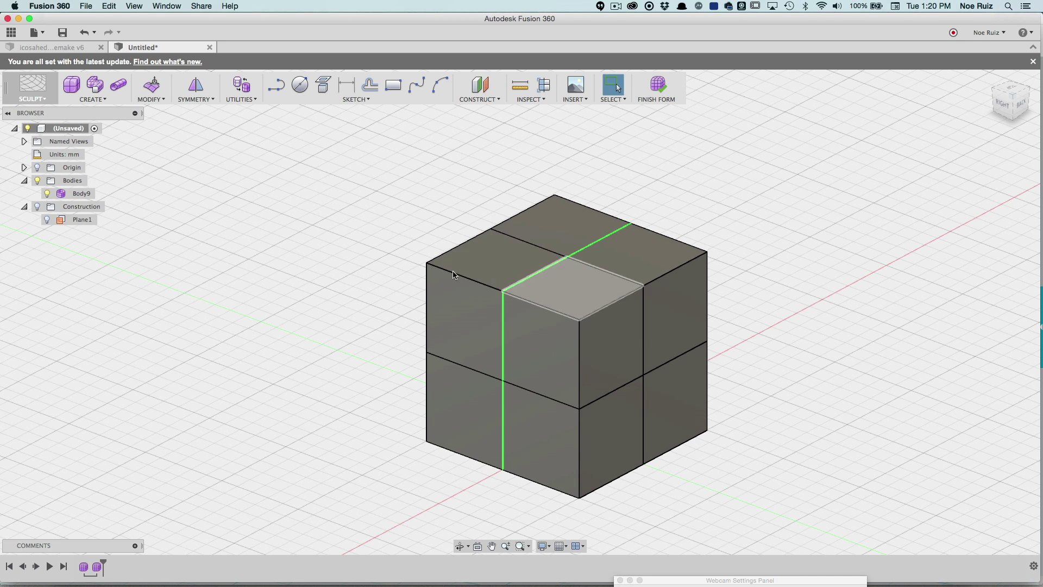
Move the top front-right corner vertex inward toward the symmetry plane with Edit Form
middle_click_drag(373, 263, 464, 268, "shift")
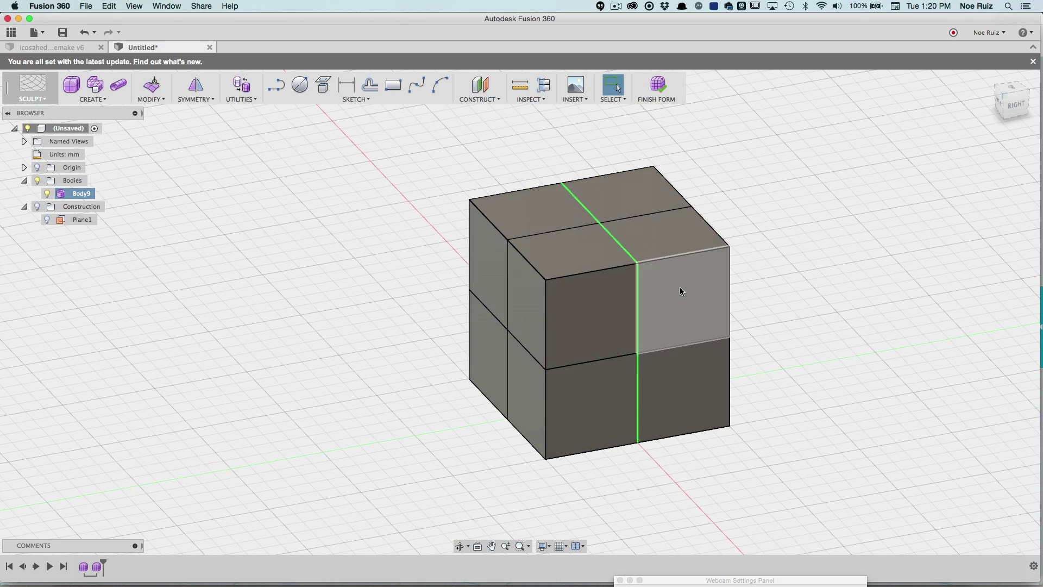
scroll(548, 282, "up", 3)
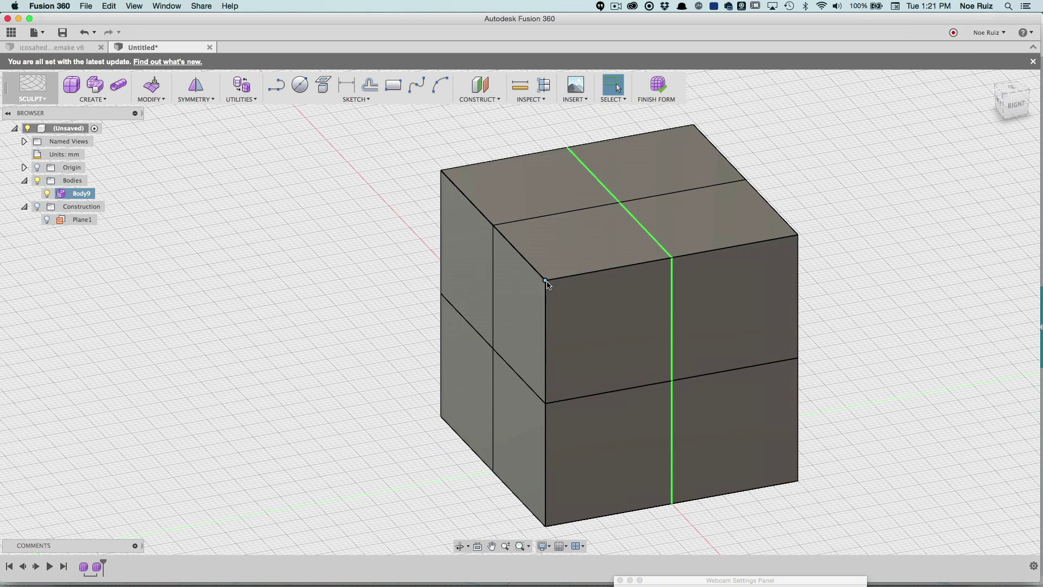
left_click(546, 280)
left_click(147, 93)
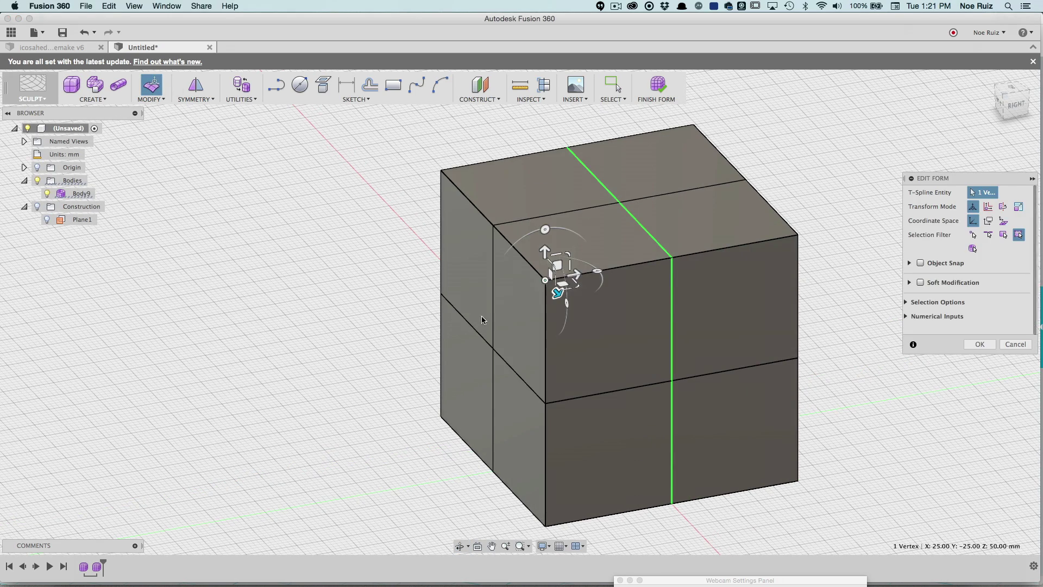
left_click_drag(577, 273, 642, 272)
middle_click_drag(817, 245, 755, 193, "shift")
left_click(756, 193)
Raise the top's middle edge that crosses the symmetry line by 10 mm
middle_click_drag(748, 257, 508, 254, "shift")
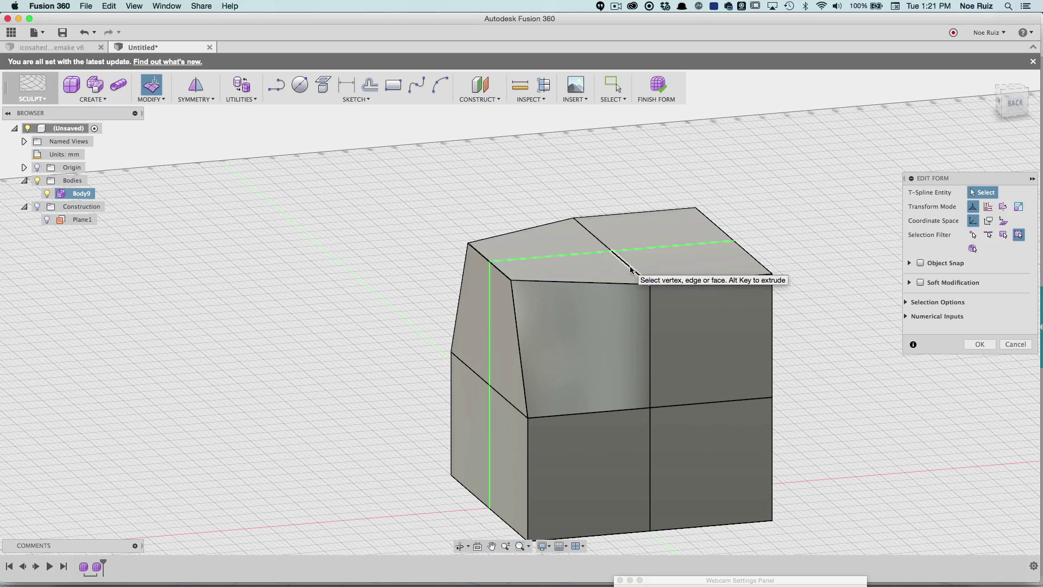
left_click(631, 270)
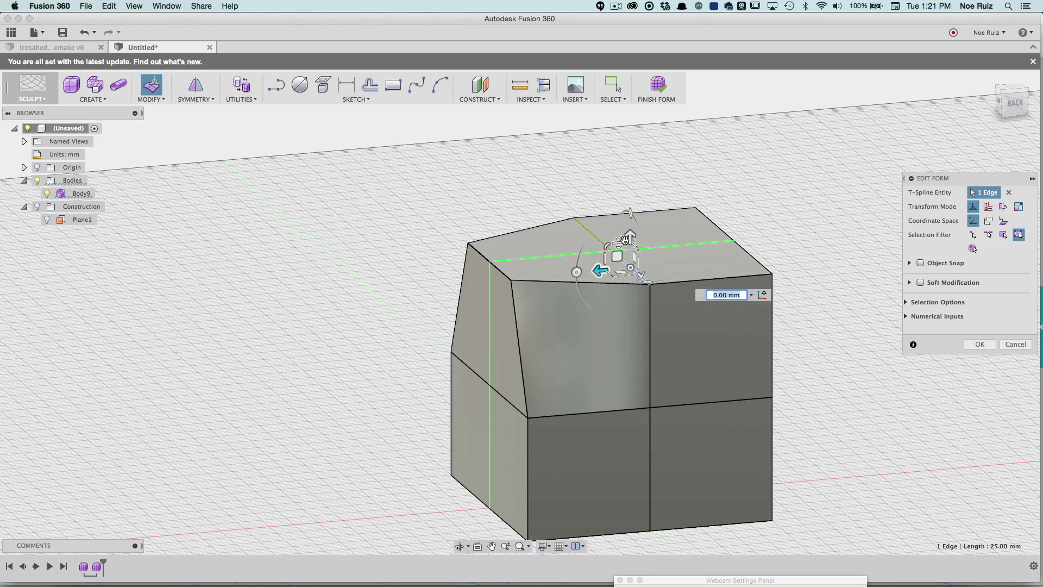
left_click_drag(629, 215, 629, 169)
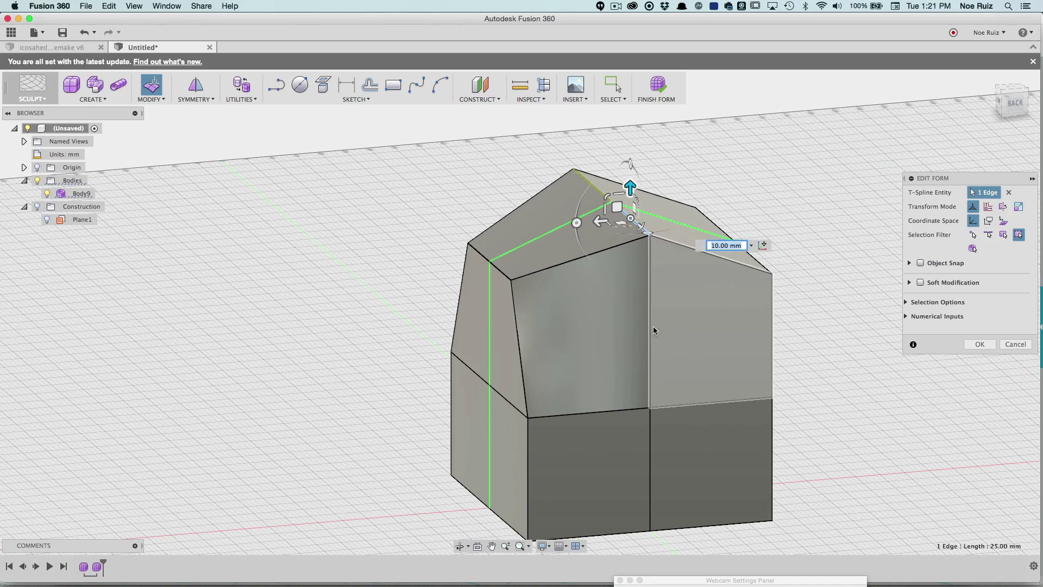
Pull the upper vertical corner edge on the box's left side outward, away from the symmetry plane
middle_click_drag(802, 319, 666, 326, "shift")
middle_click_drag(777, 337, 489, 349, "shift")
left_click(441, 344)
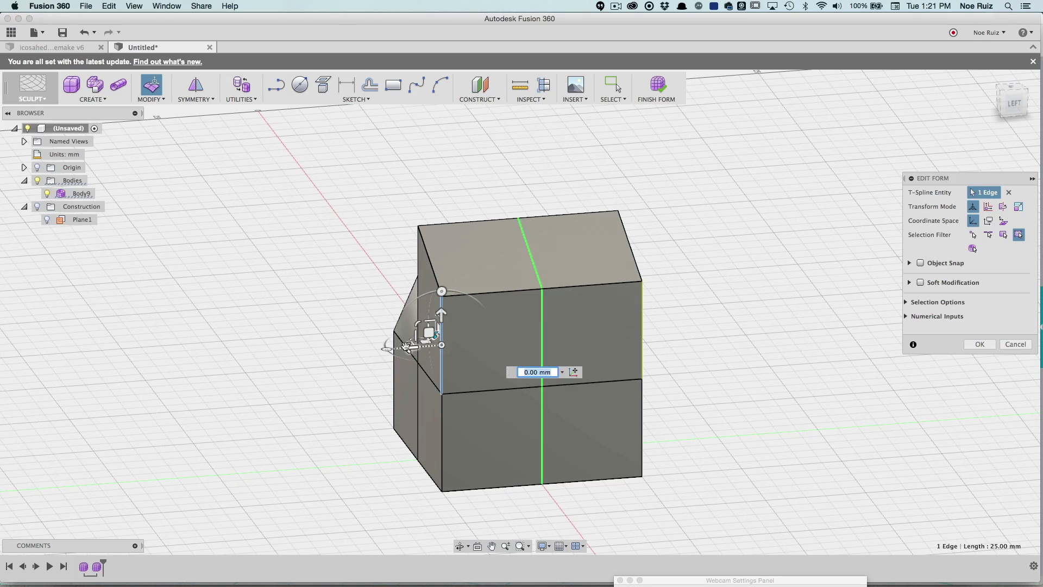
left_click_drag(406, 346, 347, 352)
left_click(298, 318)
Move the bottom corner vertex on the box's right side inward toward the symmetry plane
middle_click_drag(320, 364, 488, 338, "shift")
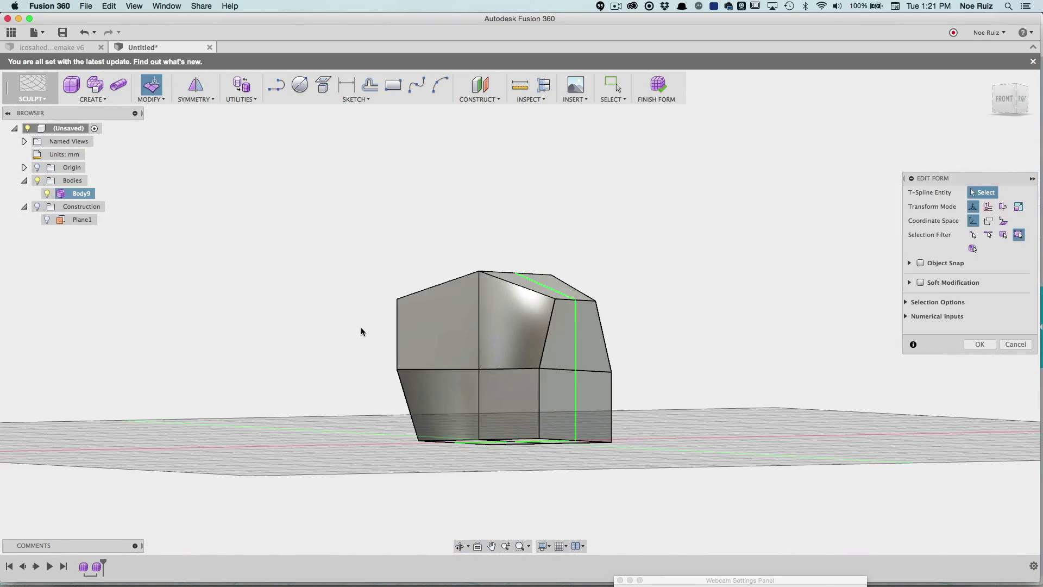
middle_click_drag(360, 330, 358, 356, "shift")
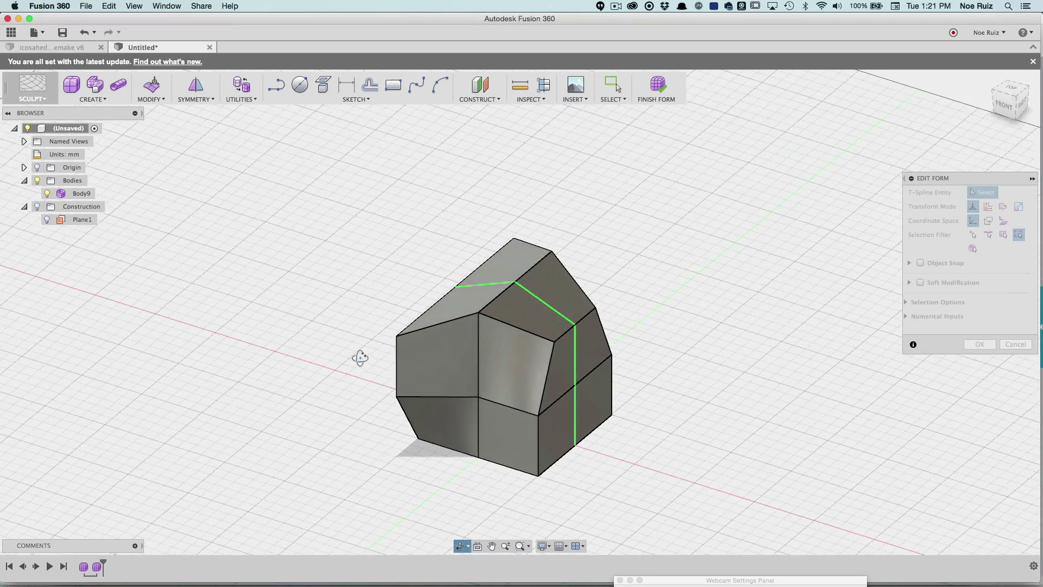
left_click(537, 475)
middle_click_drag(537, 476, 480, 469, "shift")
scroll(481, 468, "up", 3)
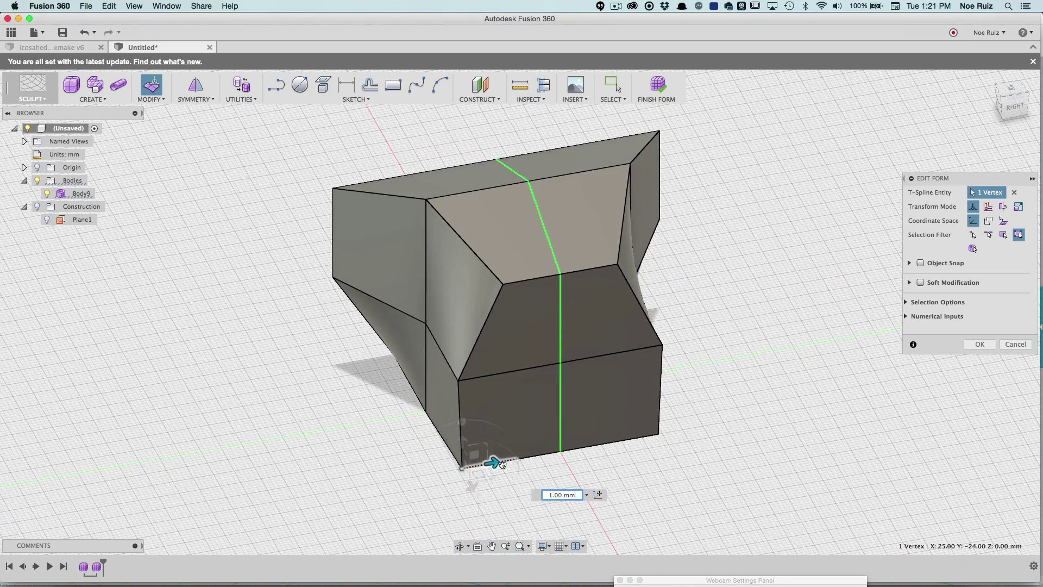
left_click(724, 368)
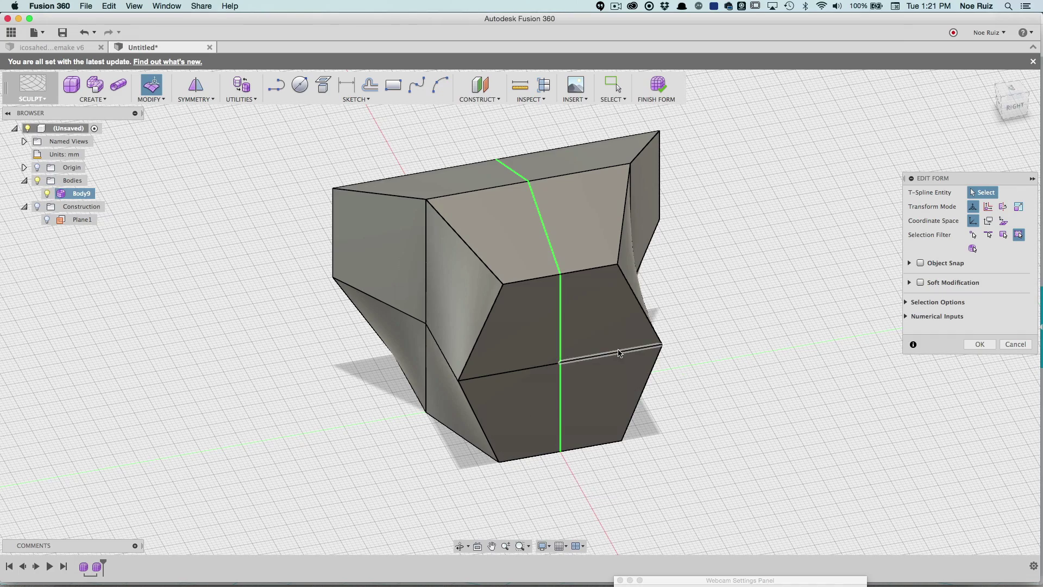
Pull the mid-height horizontal edge on the box's right side outward and finish Edit Form
middle_click_drag(678, 353, 664, 331, "shift")
left_click_drag(643, 326, 691, 337)
left_click(976, 347)
Examine the mirrored form's tapered faces and creased edges from several sides
scroll(846, 388, "down", 3)
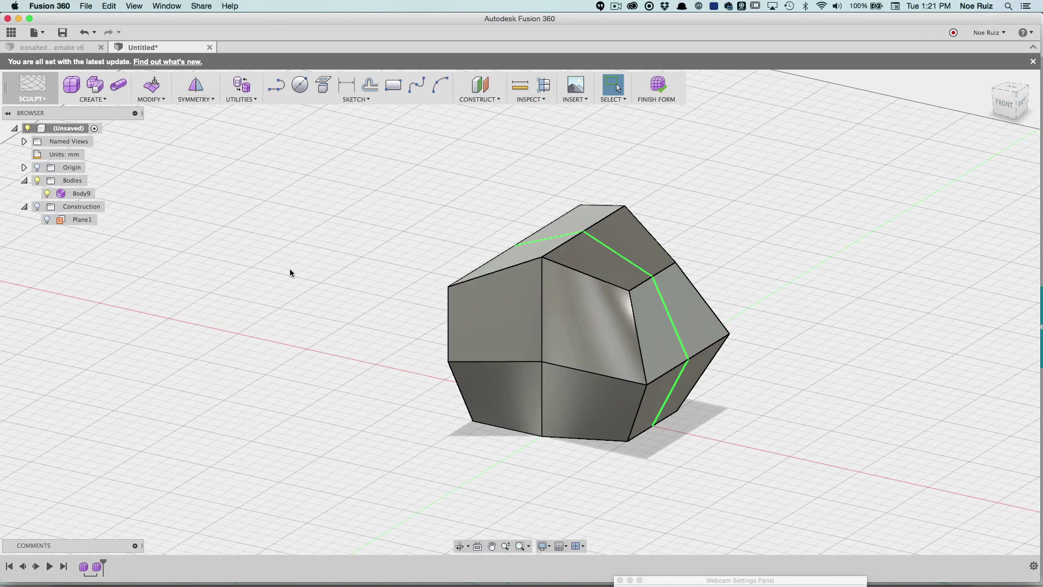
middle_click_drag(358, 311, 344, 315, "shift")
scroll(552, 269, "up", 3)
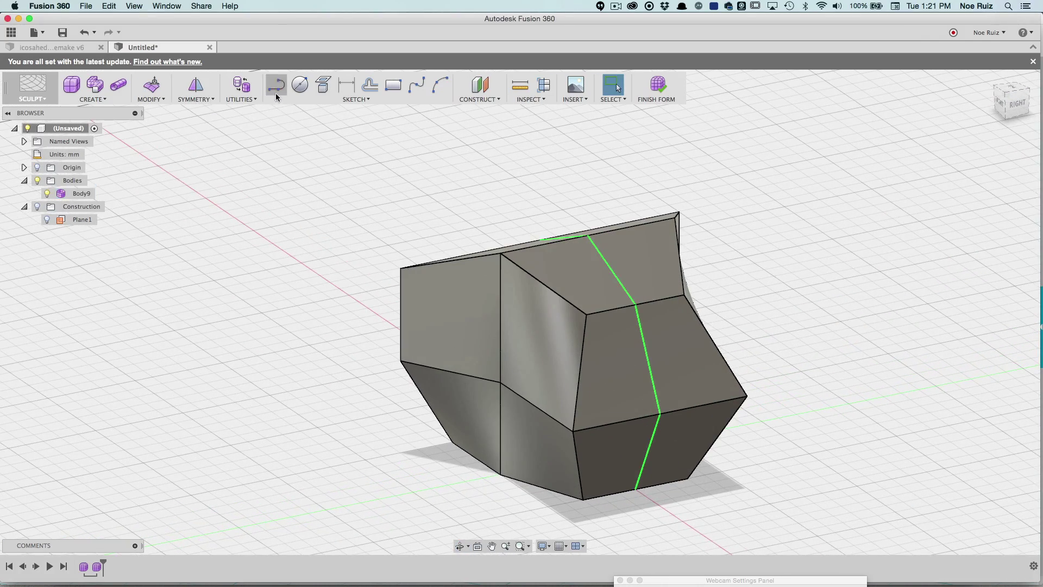
scroll(445, 333, "down", 2)
left_click(561, 278)
middle_click_drag(500, 366, 471, 314, "shift")
left_click(560, 383, "shift")
left_click(326, 272)
middle_click_drag(326, 274, 746, 274, "shift")
left_click(989, 79)
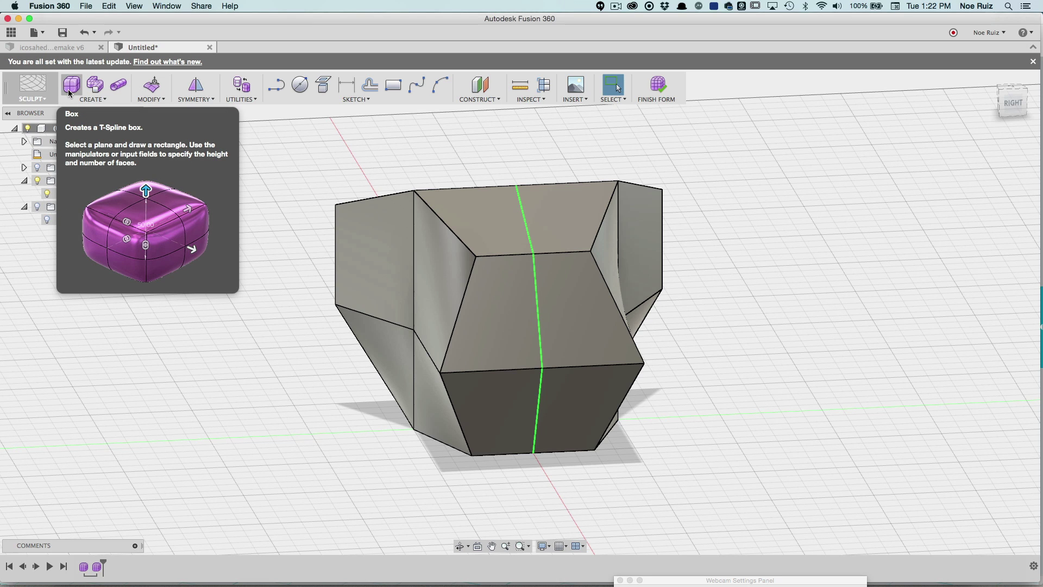
middle_click_drag(141, 134, 576, 175, "shift")
Finish the sculpted form to convert it into a solid body in the Model workspace
left_click(663, 82)
middle_click_drag(650, 426, 543, 231, "shift")
left_click(528, 229)
left_click(358, 221)
middle_click_drag(358, 222, 590, 302, "shift")
scroll(590, 302, "up", 2)
Shell the body with an inside thickness of 1.5 mm, removing the upper and lower faces on its left side
left_click(565, 331)
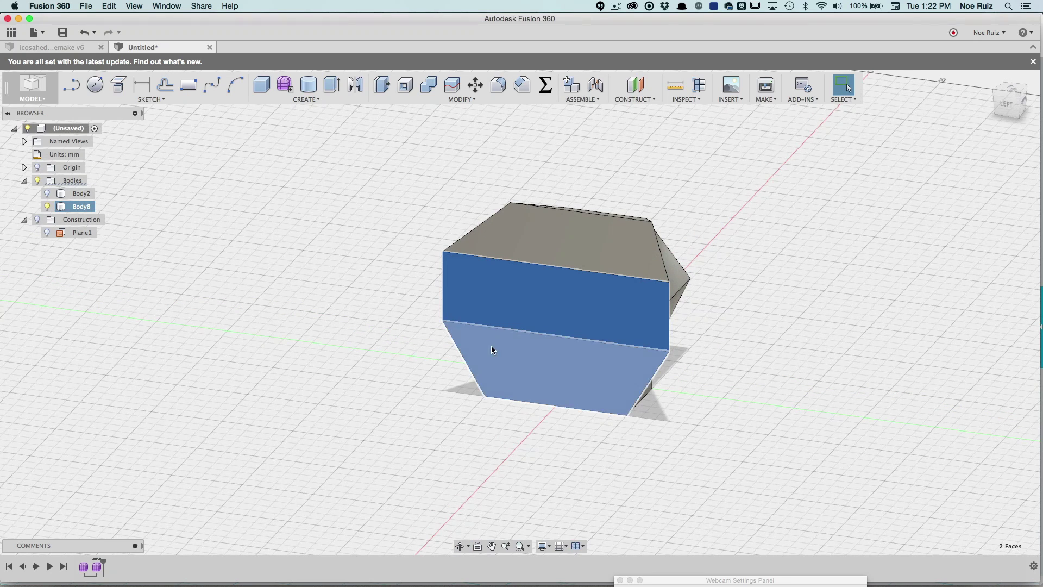
left_click(466, 348, "shift")
right_click(350, 340)
left_click(325, 415)
type("10")
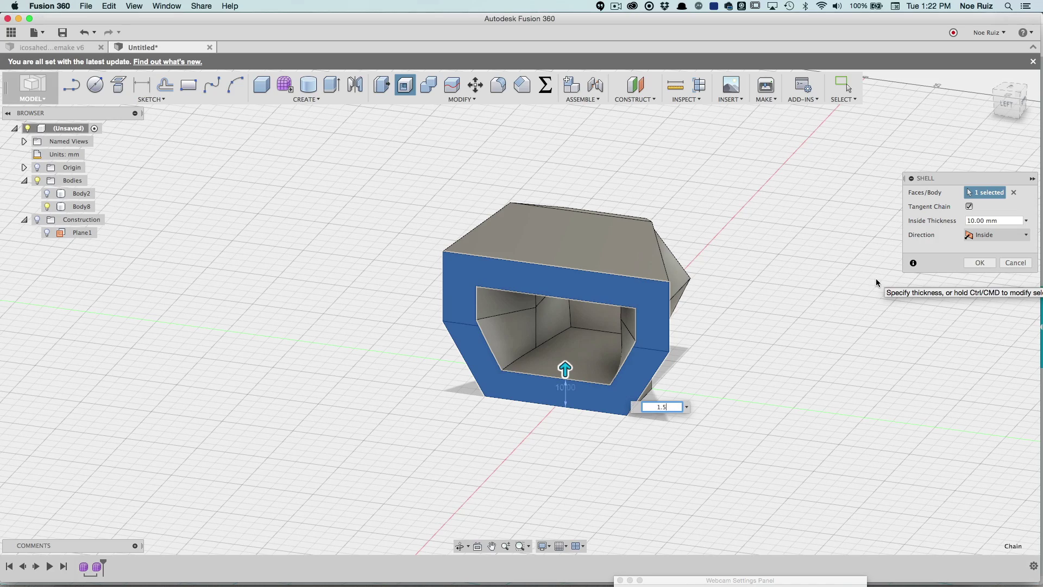
key("Return")
scroll(699, 289, "up", 3)
middle_click_drag(699, 289, 672, 266, "shift")
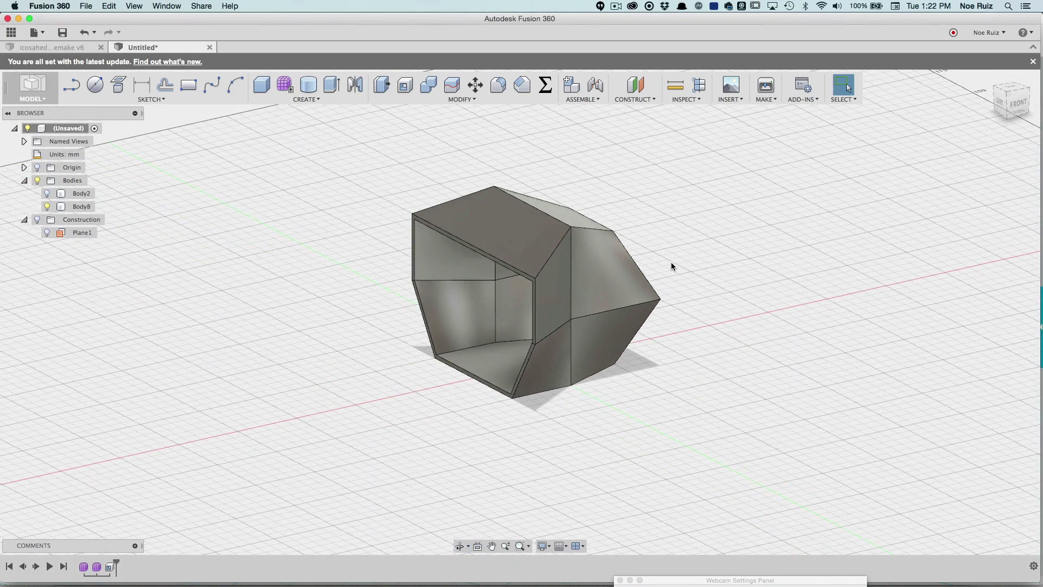
Hide Body8 and show Body2 to bring up the pointed crystal-like shape
left_click(48, 208)
left_click(48, 195)
scroll(687, 269, "down", 4)
middle_click_drag(691, 272, 782, 315, "shift")
scroll(563, 282, "up", 4)
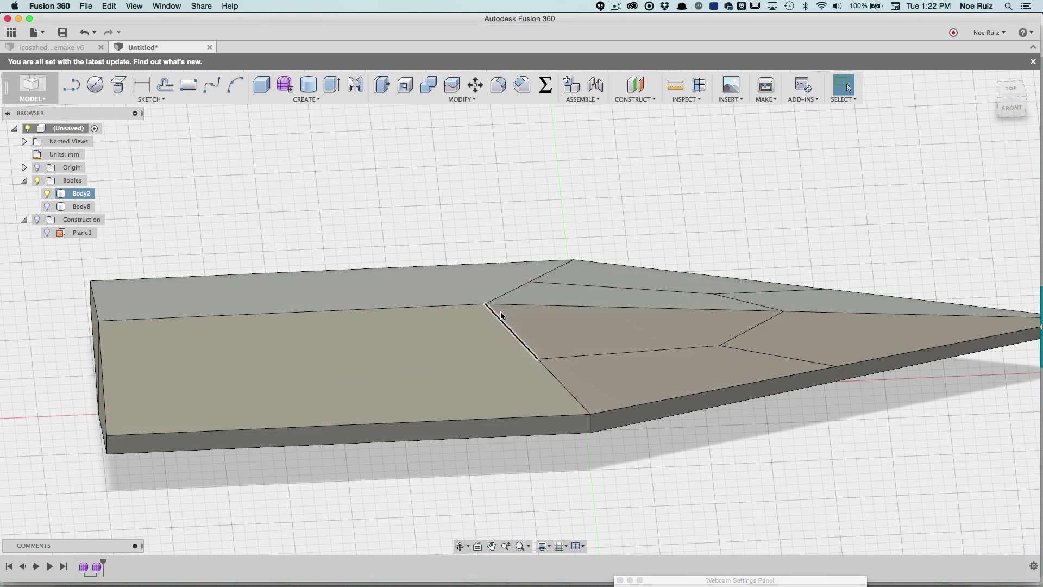
Examine Body2's faceted tip and long side edges from the front and from angled views
left_click(441, 296)
left_click(625, 329)
left_click(1011, 108)
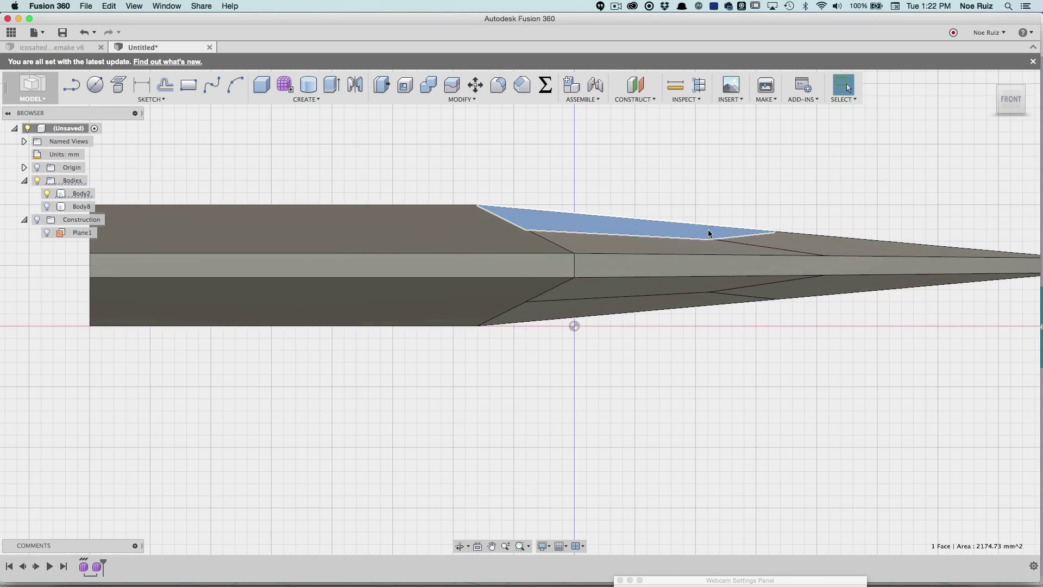
middle_click_drag(797, 165, 565, 259, "shift")
scroll(549, 229, "up", 5)
scroll(501, 246, "down", 2)
left_click(498, 273)
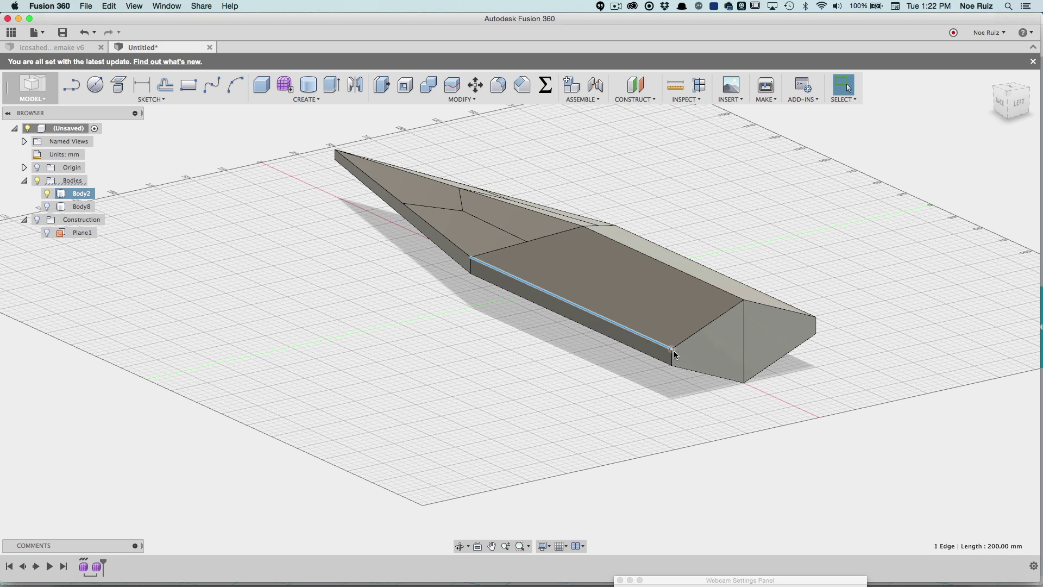
scroll(617, 386, "down", 2)
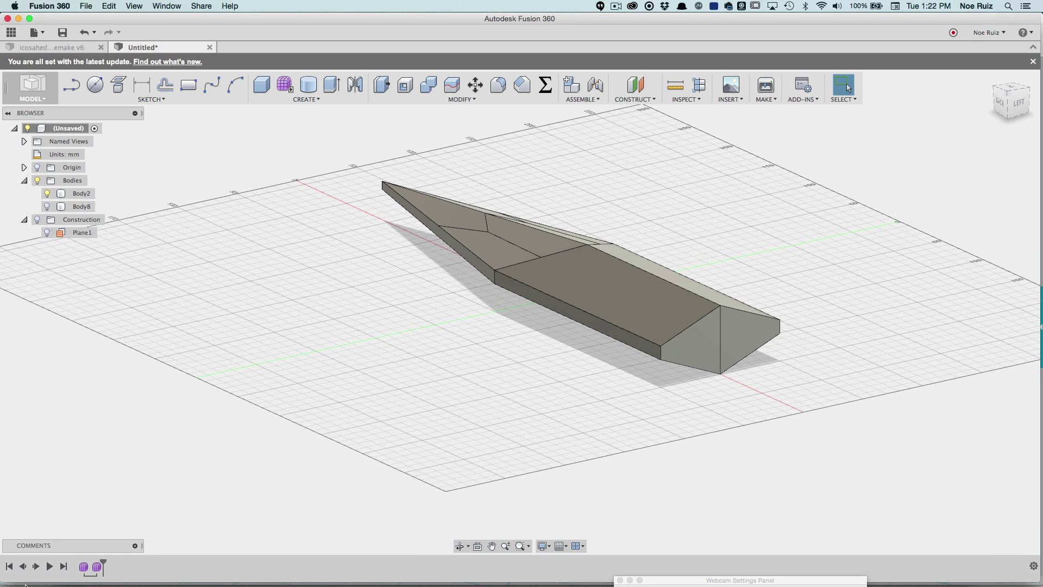
Open Body2's form for editing from the timeline and examine its symmetry lines
right_click(89, 568)
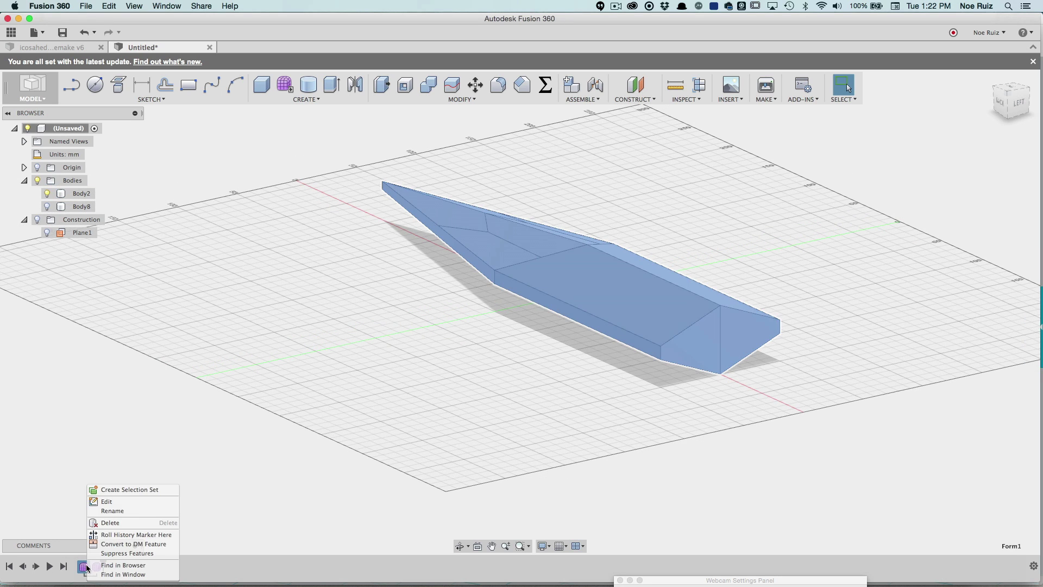
left_click(113, 503)
mouse_move(332, 358)
middle_mouse_down("shift")
mouse_move(489, 366)
mouse_move(601, 331)
mouse_move(624, 349)
mouse_move(489, 305)
middle_mouse_up("shift")
scroll(258, 384, "up", 5)
scroll(338, 387, "down", 3)
scroll(330, 399, "up", 2)
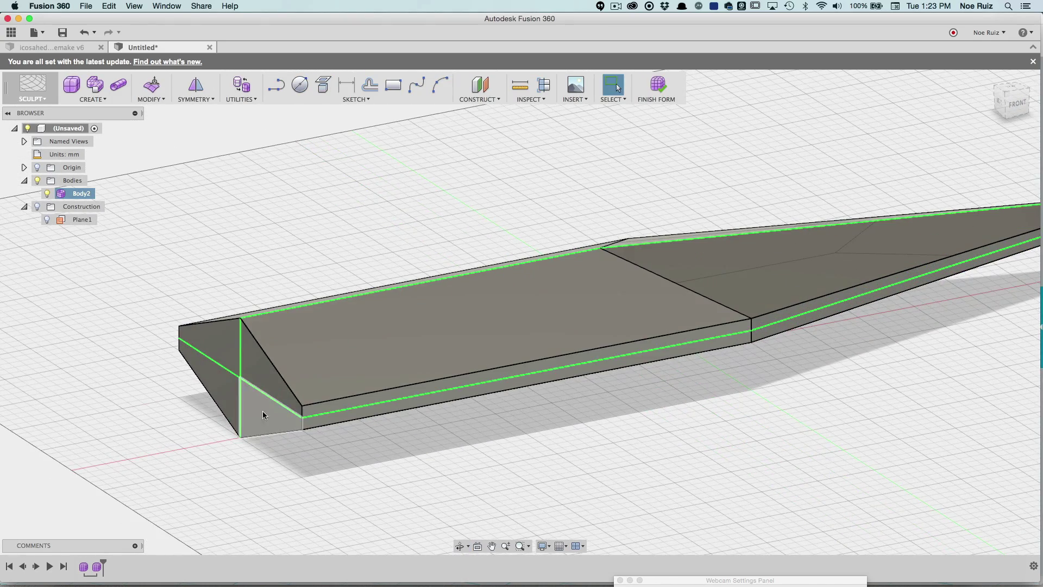
scroll(675, 308, "down", 5)
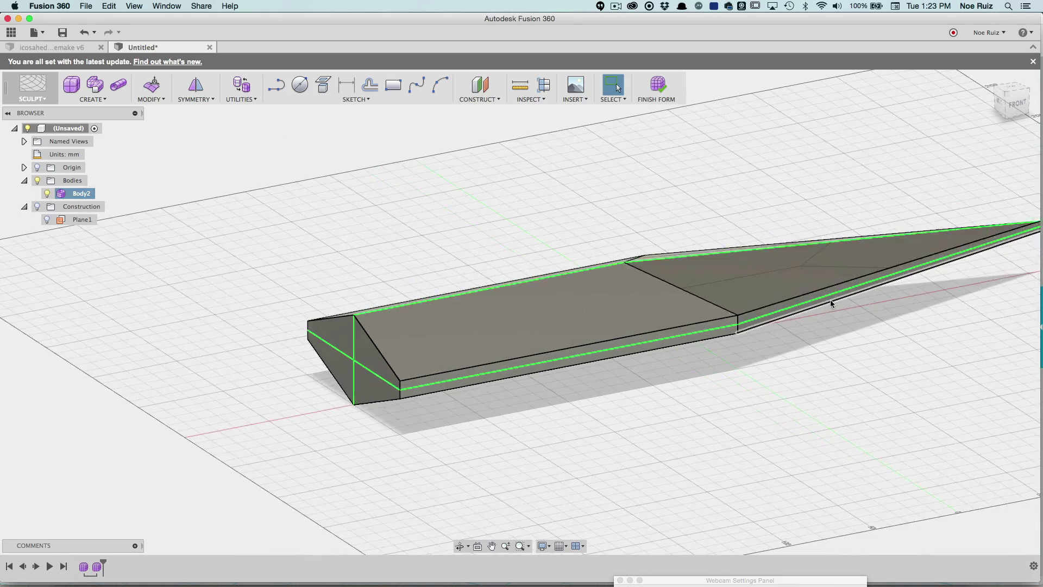
Move the short vertical edge at Body2's tip about 75 mm inward along its length with Edit Form
middle_click_drag(349, 357, 320, 258, "shift")
scroll(212, 345, "up", 10)
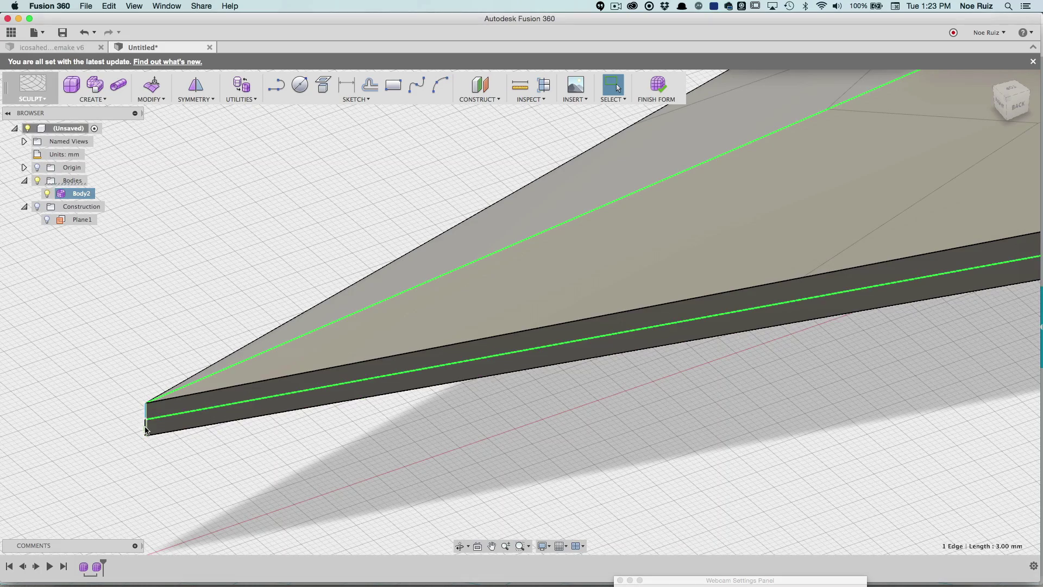
left_click(152, 86)
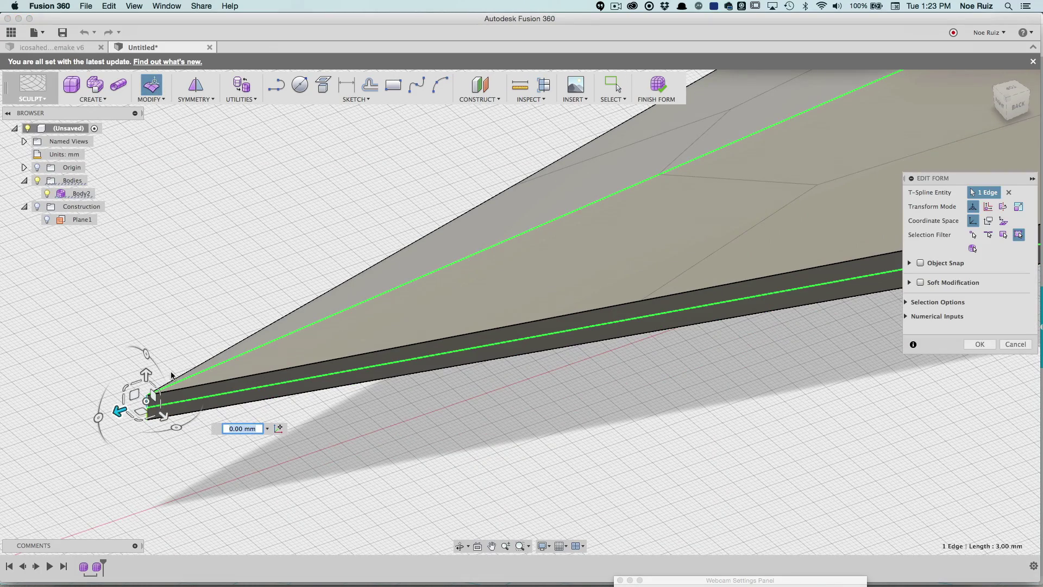
left_click_drag(119, 410, 339, 341)
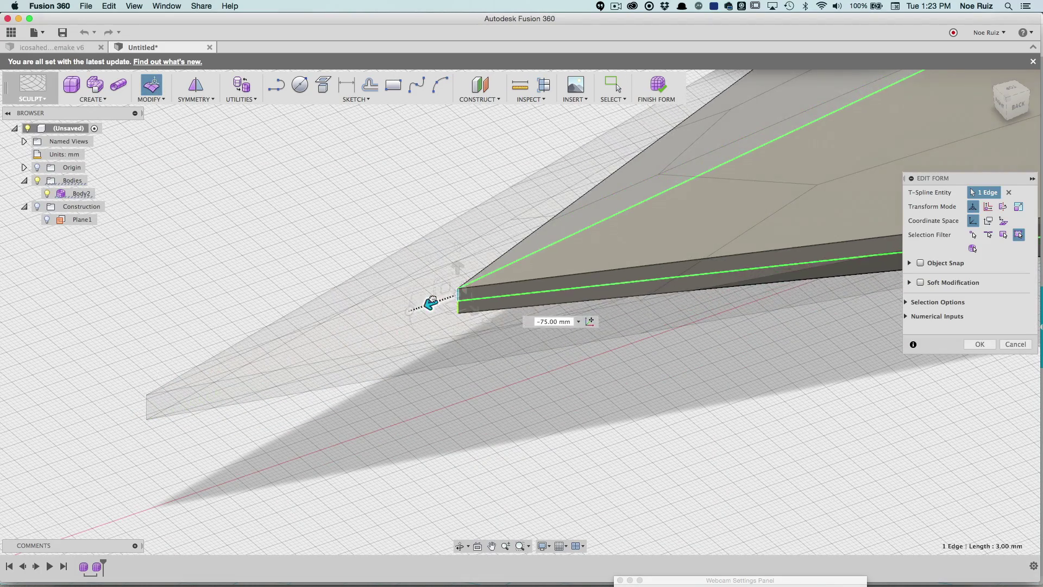
left_click_drag(433, 299, 436, 298)
scroll(437, 299, "down", 8)
left_click(980, 344)
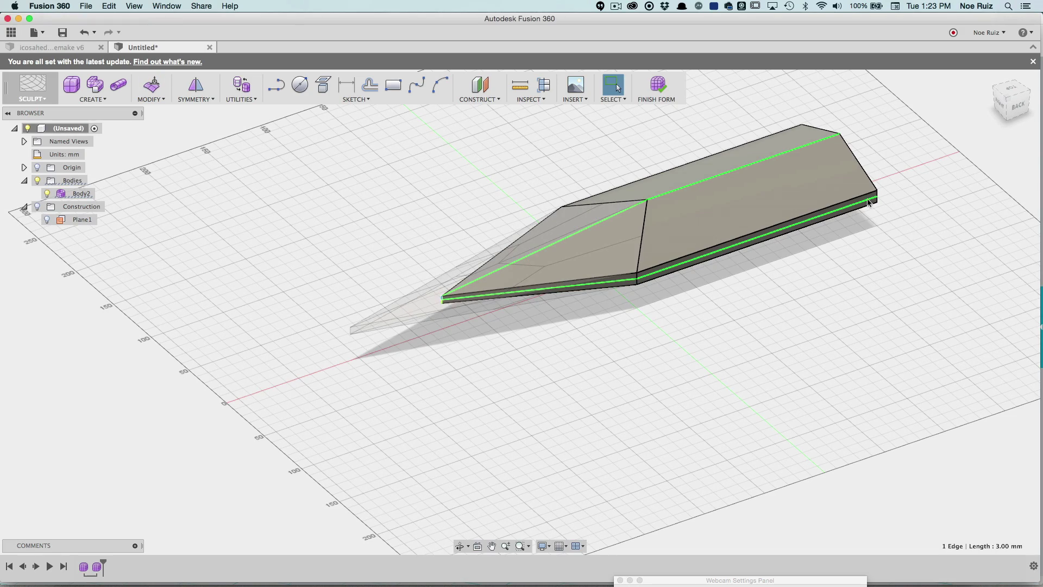
Finish the form edit to update Body2 with its shortened tip
left_click(660, 93)
scroll(734, 318, "down", 4)
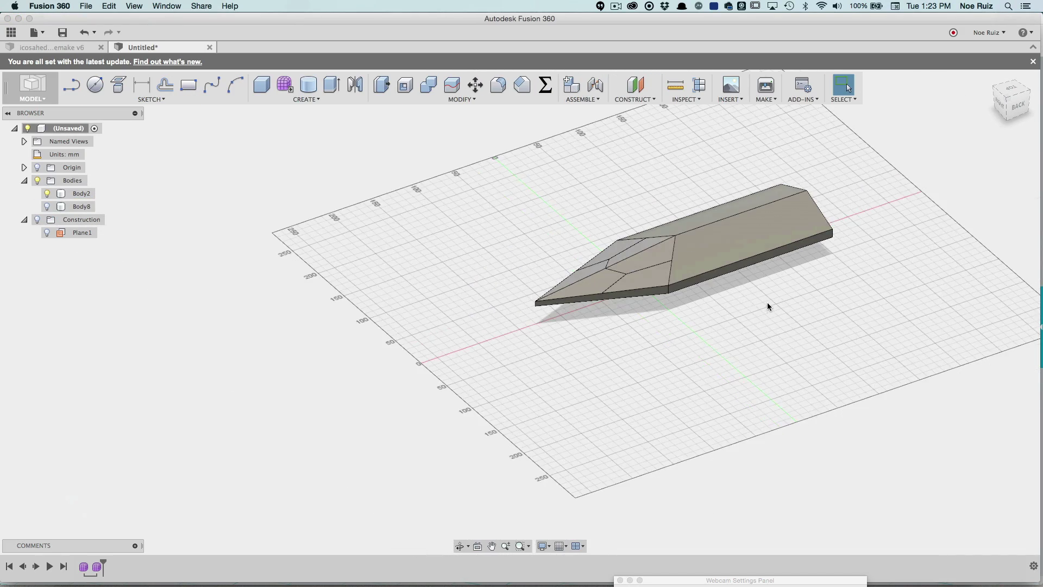
scroll(768, 303, "up", 3)
middle_click_drag(804, 300, 771, 298, "shift")
scroll(562, 253, "up", 2)
scroll(562, 254, "up", 4)
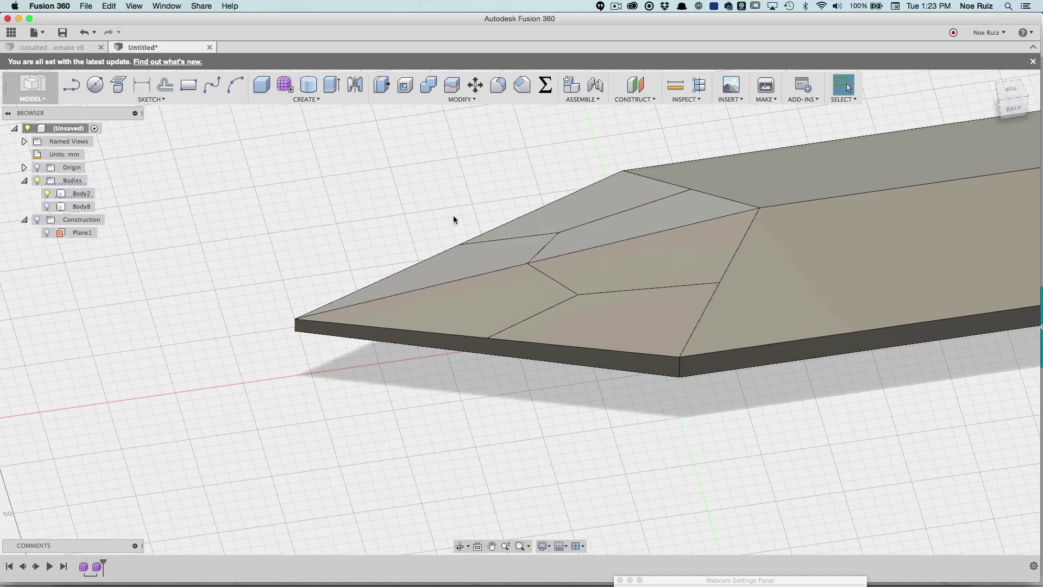
Examine the facets on Body2's shortened tip from above, below and the right end view
middle_click_drag(448, 224, 477, 228, "shift")
middle_click_drag(484, 168, 547, 289, "shift")
scroll(615, 359, "up", 5)
scroll(620, 429, "down", 3)
scroll(616, 429, "up", 3)
scroll(673, 387, "down", 5)
middle_click_drag(677, 368, 668, 259, "shift")
middle_click_drag(475, 231, 324, 292, "shift")
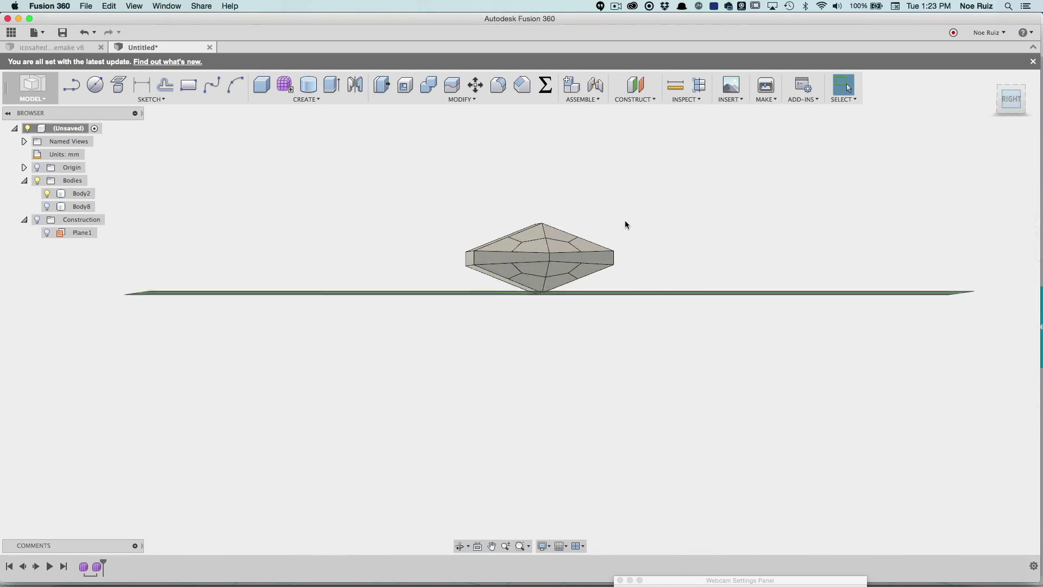
scroll(531, 224, "up", 4)
scroll(531, 224, "down", 2)
scroll(410, 262, "down", 2)
scroll(513, 211, "up", 3)
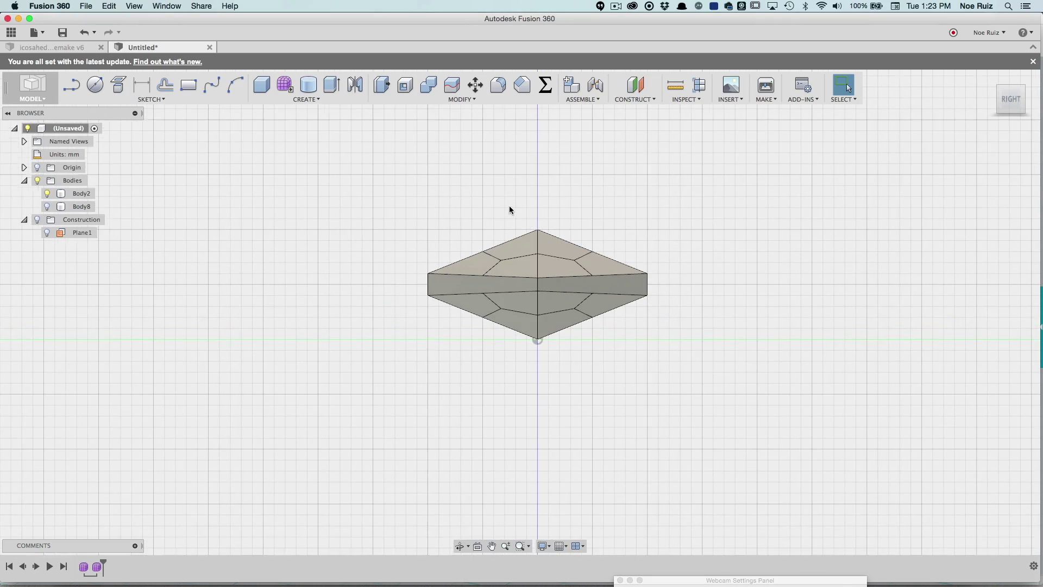
Examine Body2's blunt rear end and overall proportions from the left end and isometric views
middle_click_drag(485, 251, 634, 245, "shift")
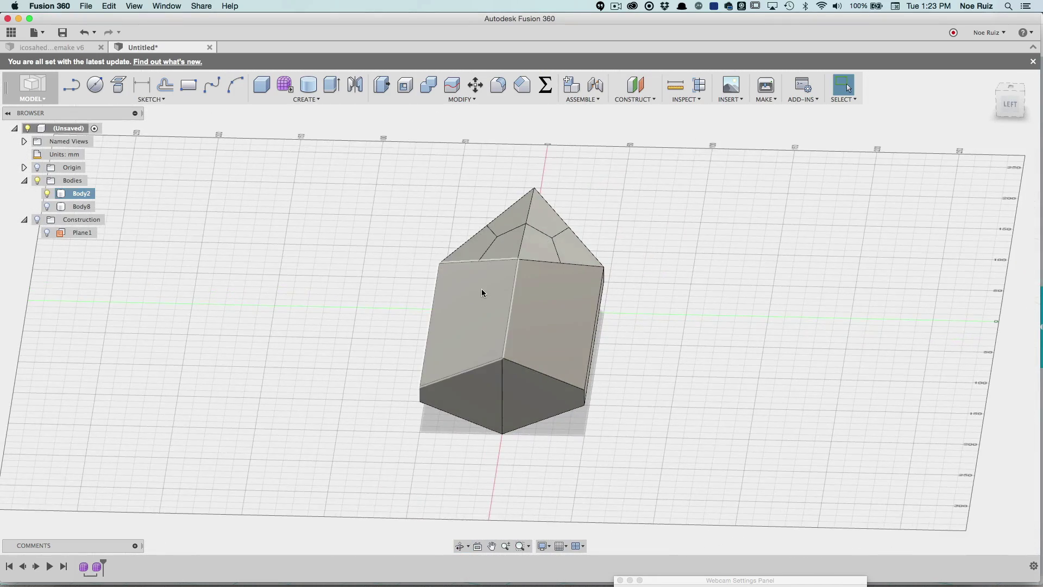
scroll(481, 288, "down", 4)
scroll(481, 289, "up", 4)
scroll(687, 311, "down", 3)
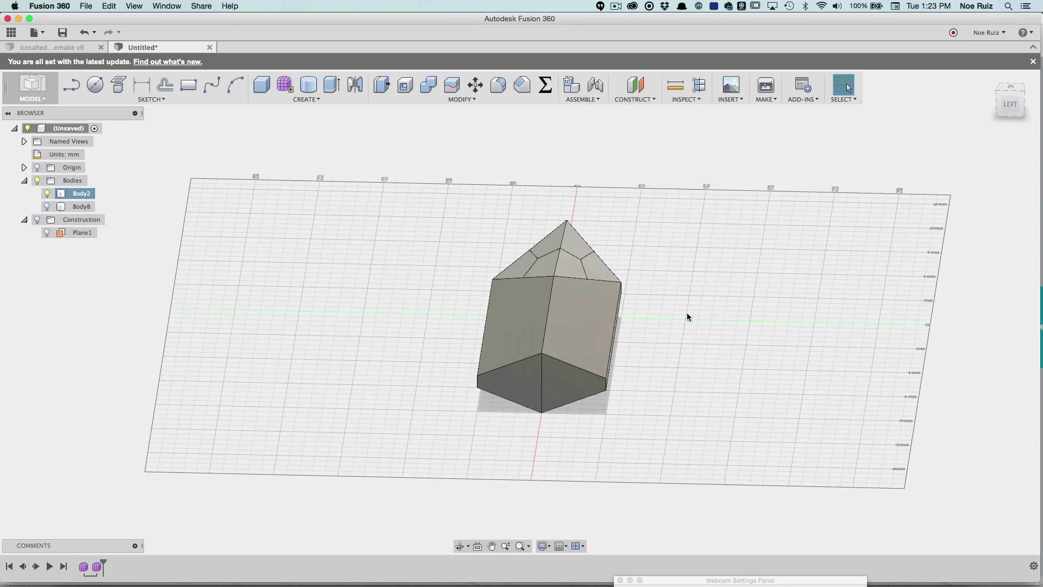
middle_click_drag(687, 311, 486, 324, "shift")
left_click(989, 77)
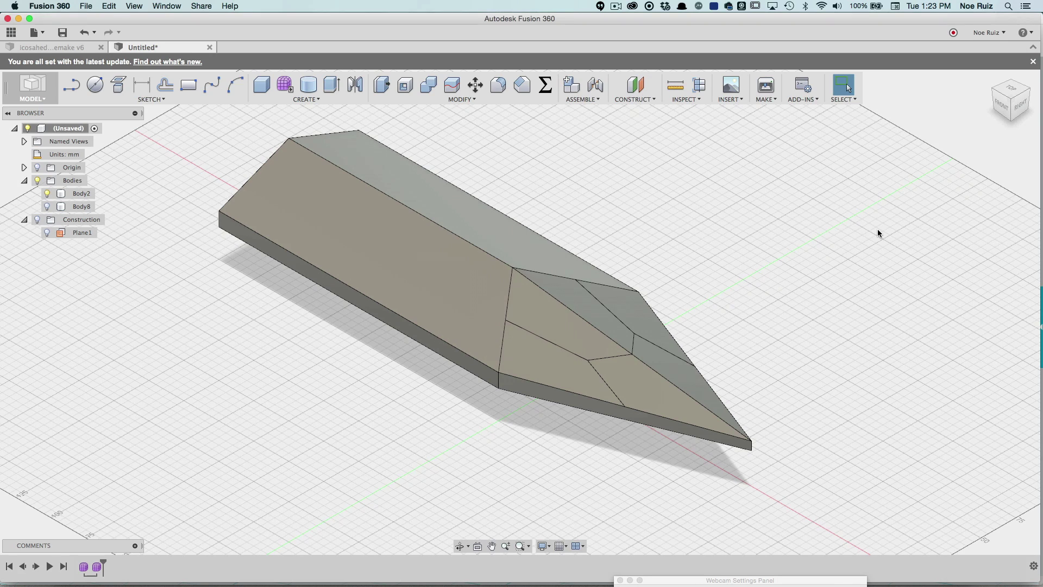
scroll(864, 226, "down", 2)
middle_click_drag(836, 210, 788, 240)
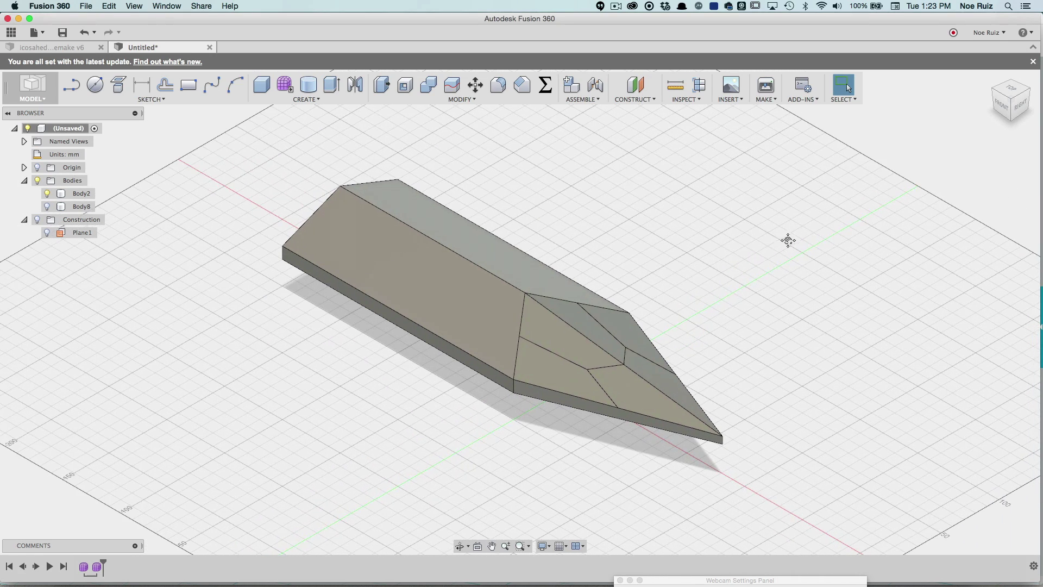
scroll(722, 250, "down", 2)
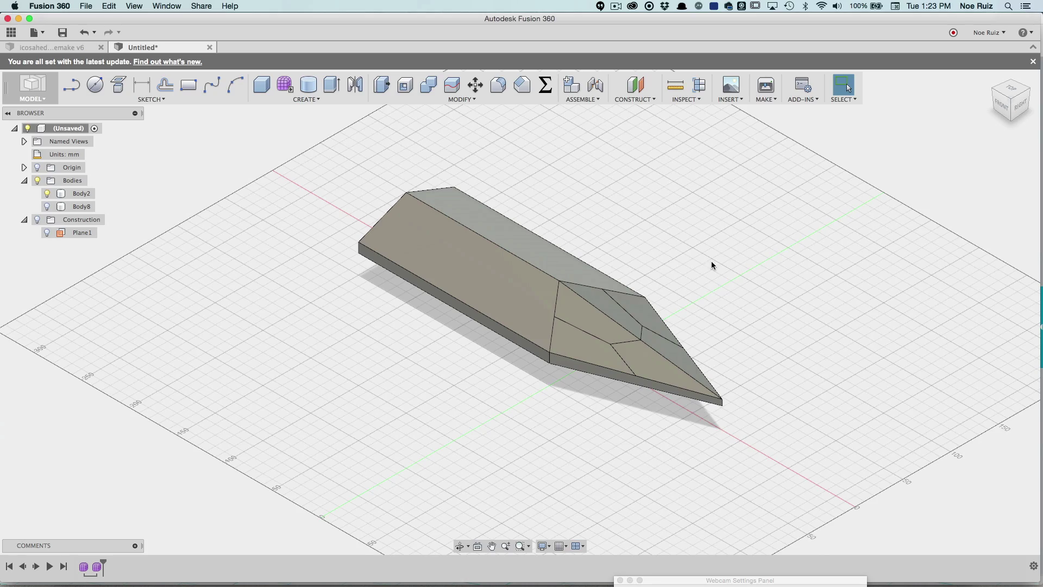
middle_click_drag(721, 261, 951, 256, "shift")
scroll(576, 296, "up", 2)
scroll(534, 315, "down", 2)
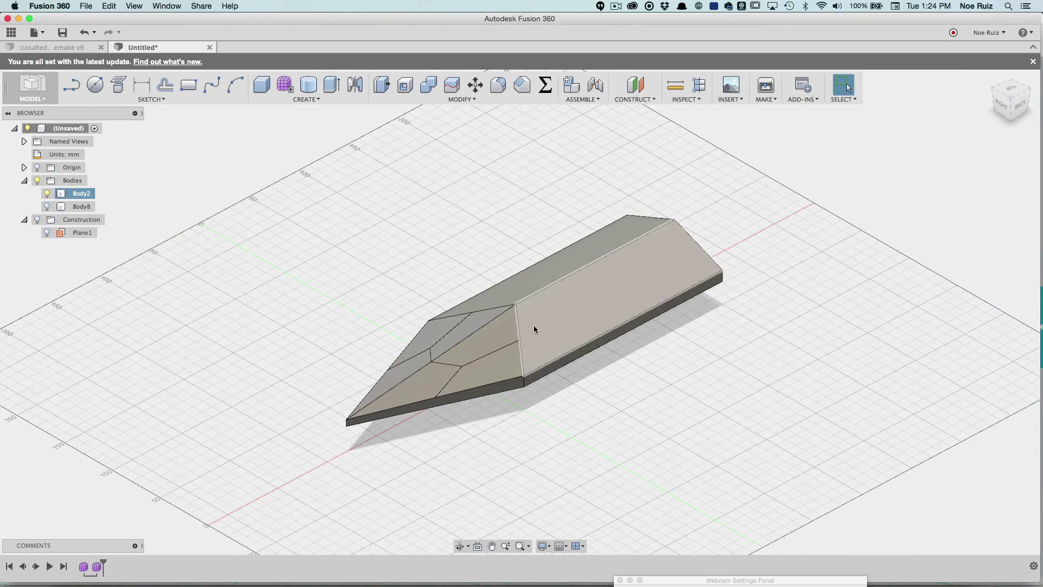
scroll(543, 381, "up", 2)
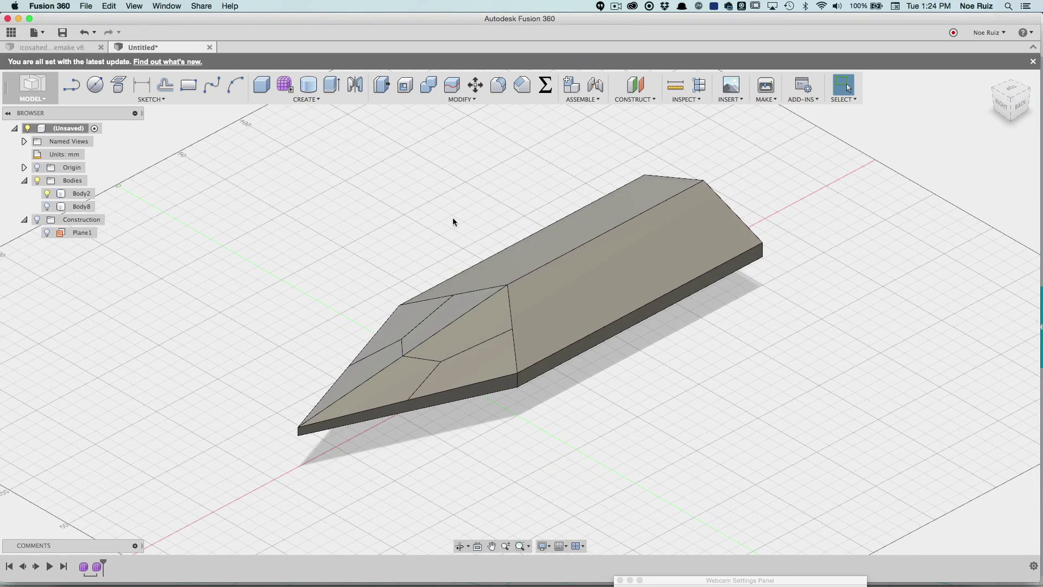
scroll(472, 250, "down", 2)
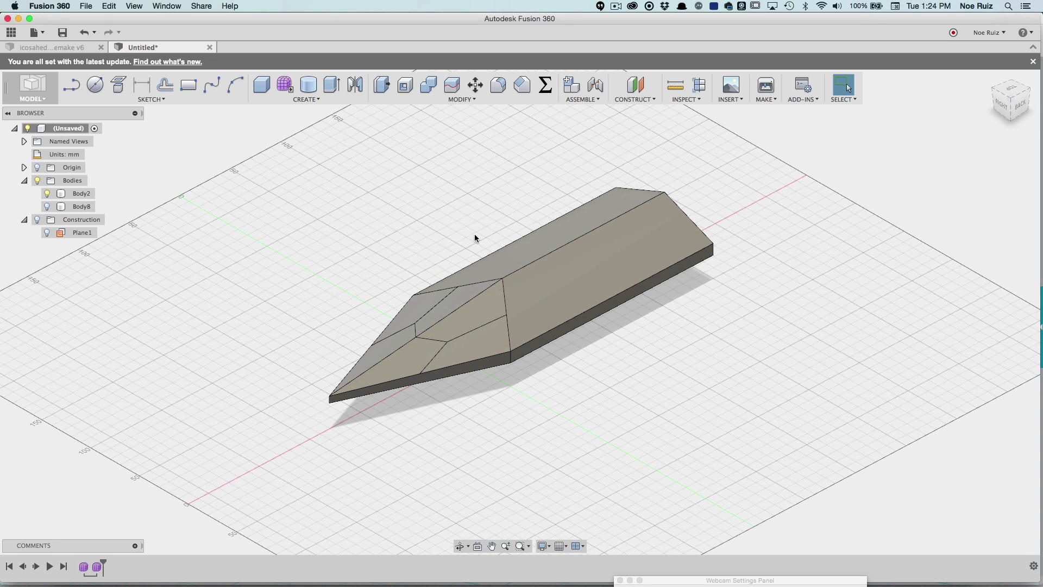